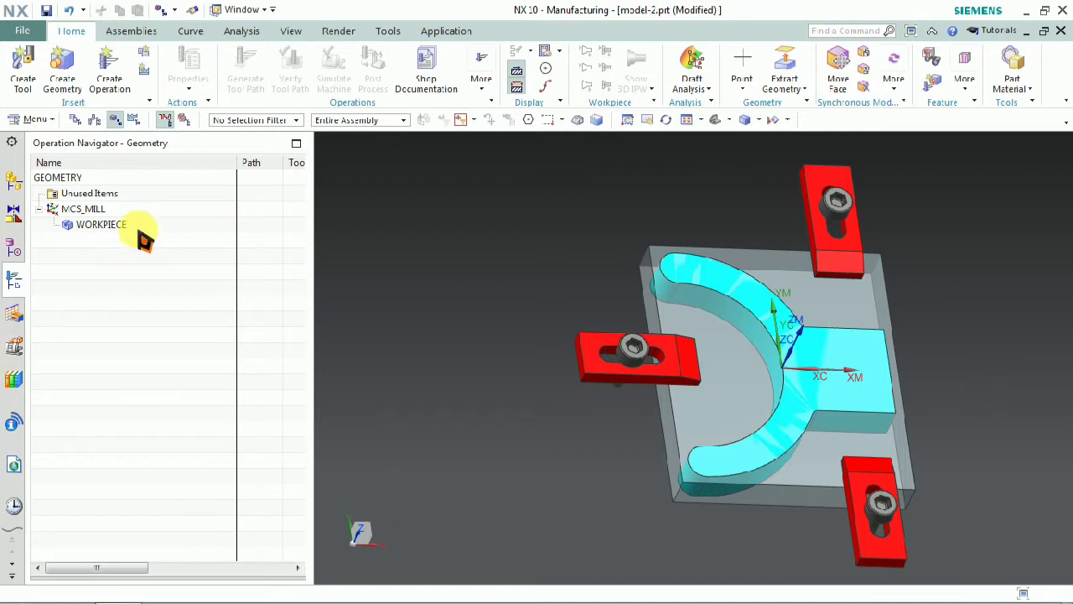
{"action": "middle_click_drag", "start_coordinate": [223, 288], "coordinate": [445, 282]}
{"action": "middle_click_drag", "start_coordinate": [997, 357], "coordinate": [962, 344]}
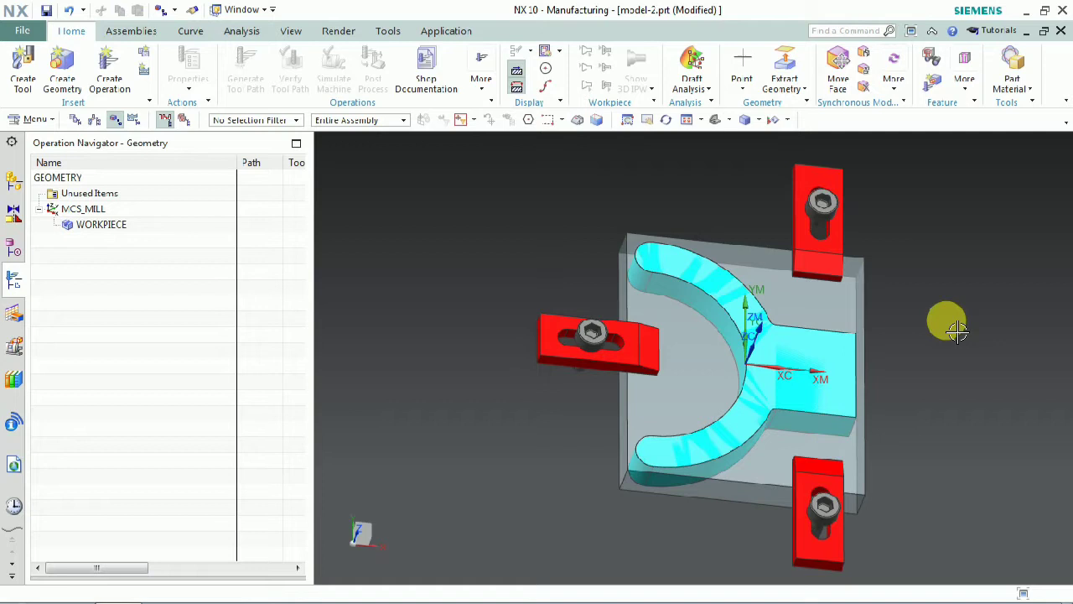
{"action": "left_click", "coordinate": [88, 208]}
{"action": "right_click", "coordinate": [94, 216]}
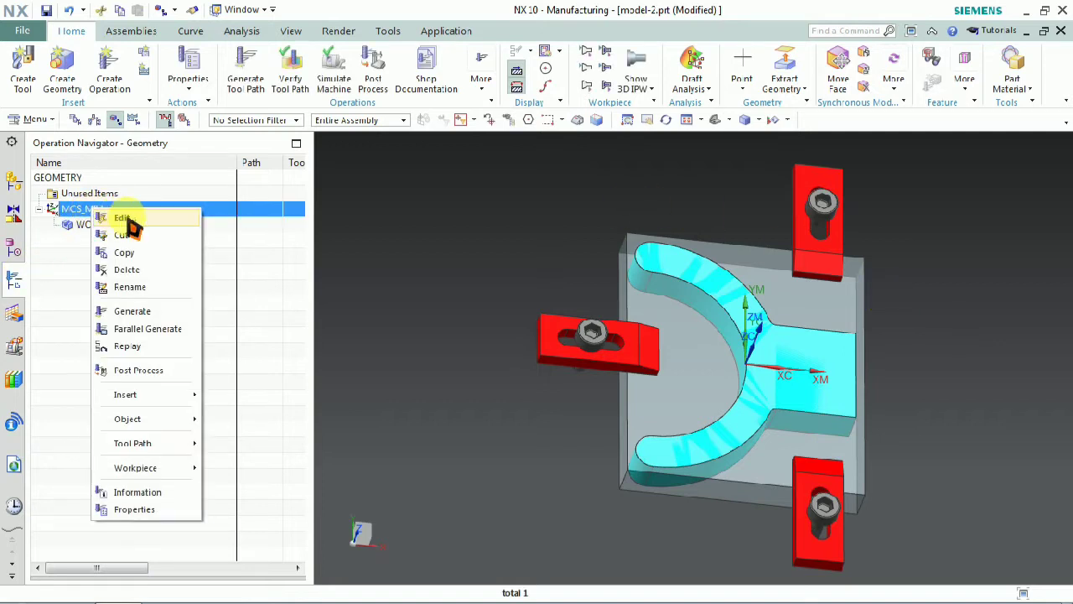
{"action": "left_click", "coordinate": [144, 223]}
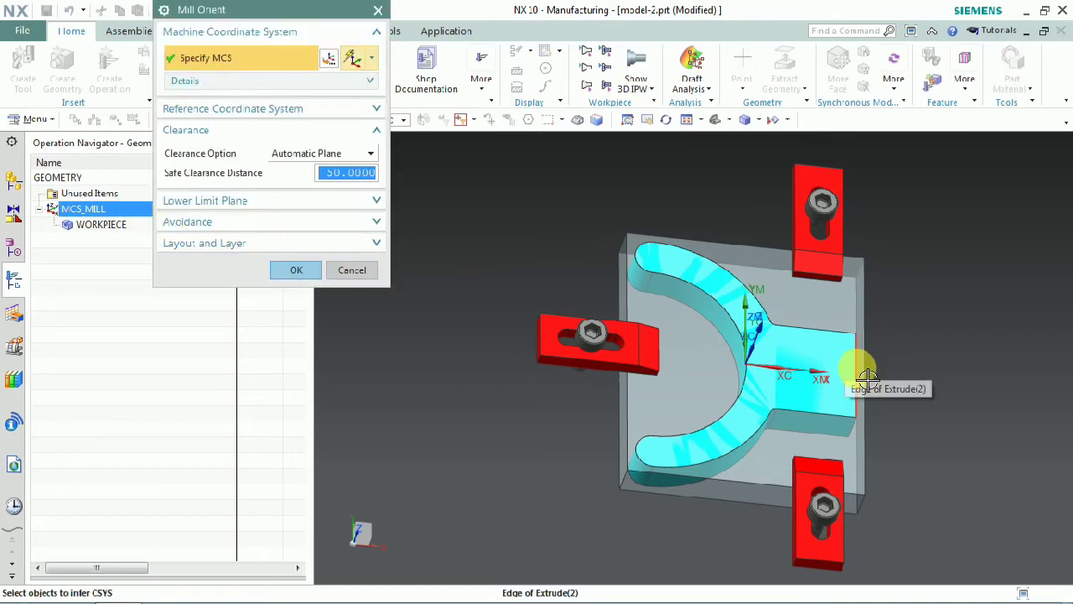
{"action": "left_click", "coordinate": [298, 269]}
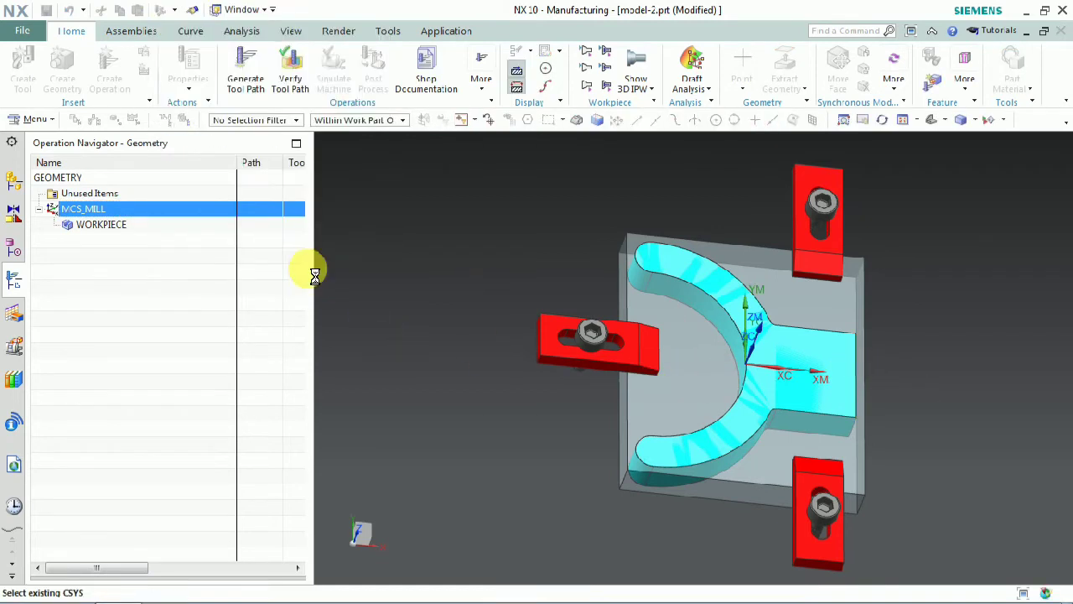
Move the MCS_MILL origin to the midpoint of the upper outer edge on the part's rectangular end
{"action": "double_click", "coordinate": [193, 211]}
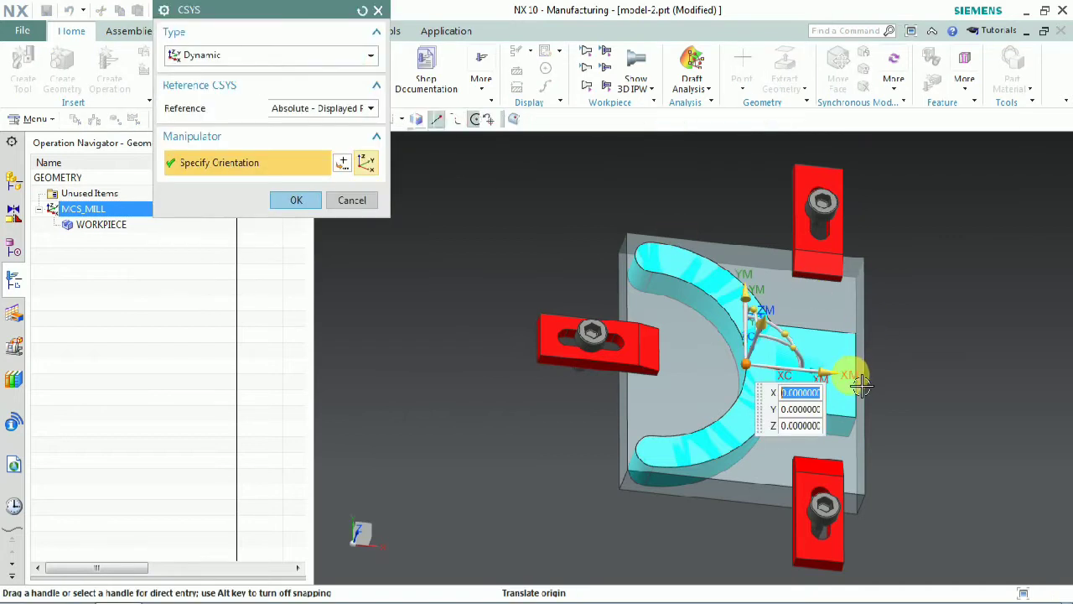
{"action": "left_click", "coordinate": [855, 375]}
{"action": "left_click", "coordinate": [293, 201]}
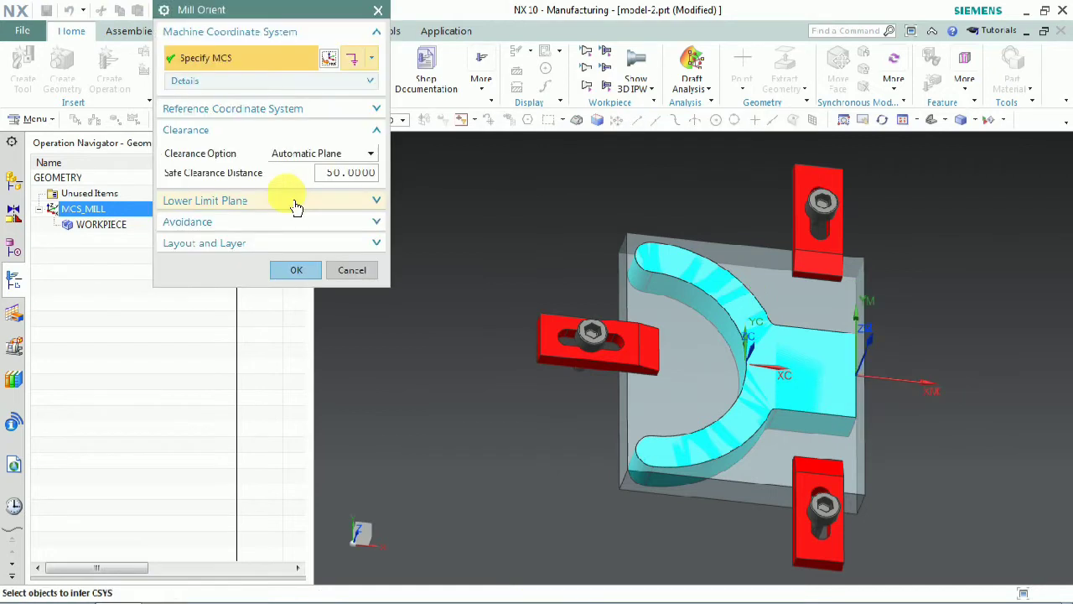
{"action": "left_click", "coordinate": [297, 271]}
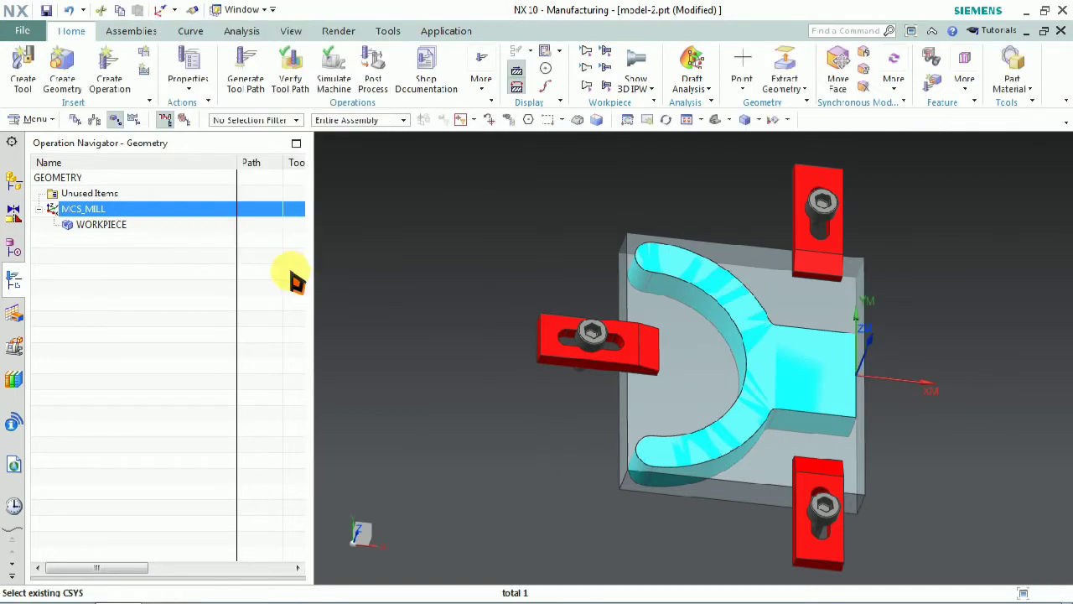
Assign the cyan fork-shaped solid body as the part geometry of WORKPIECE
{"action": "left_click", "coordinate": [120, 231]}
{"action": "right_click", "coordinate": [121, 234]}
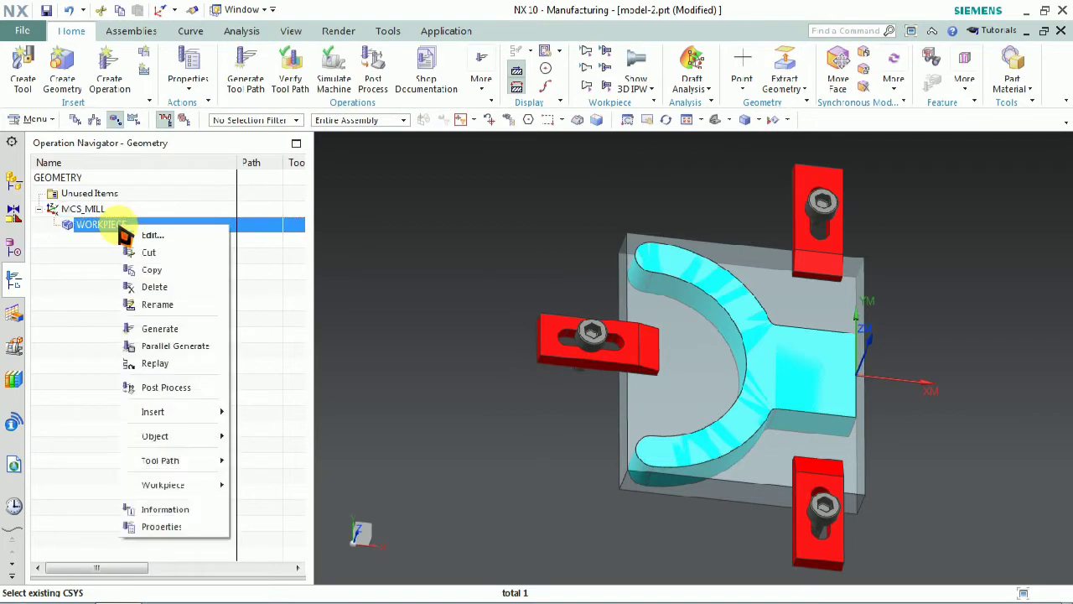
{"action": "left_click", "coordinate": [144, 235]}
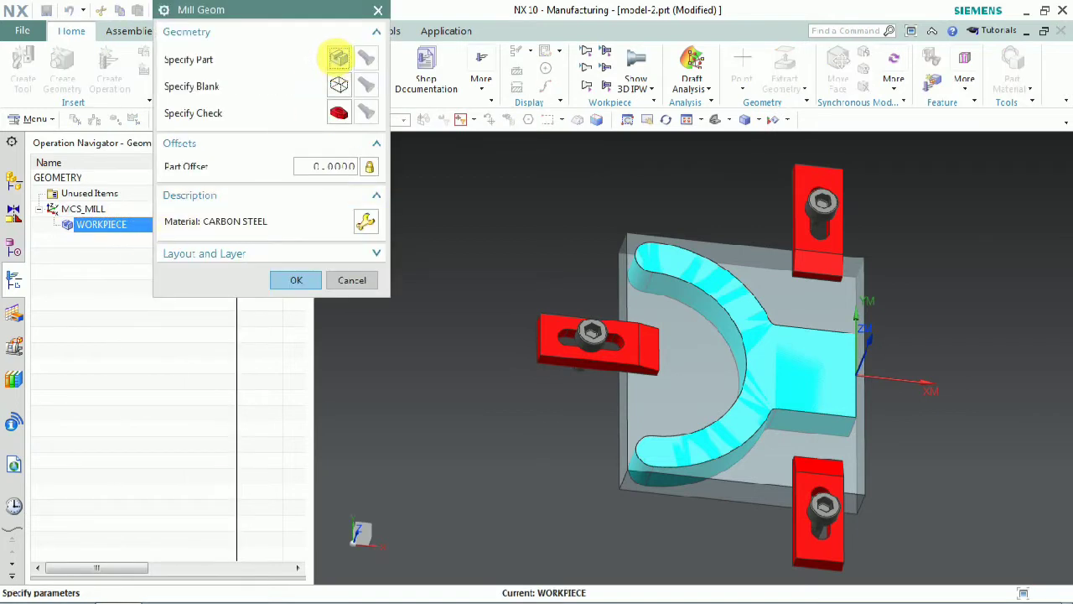
{"action": "left_click", "coordinate": [338, 58]}
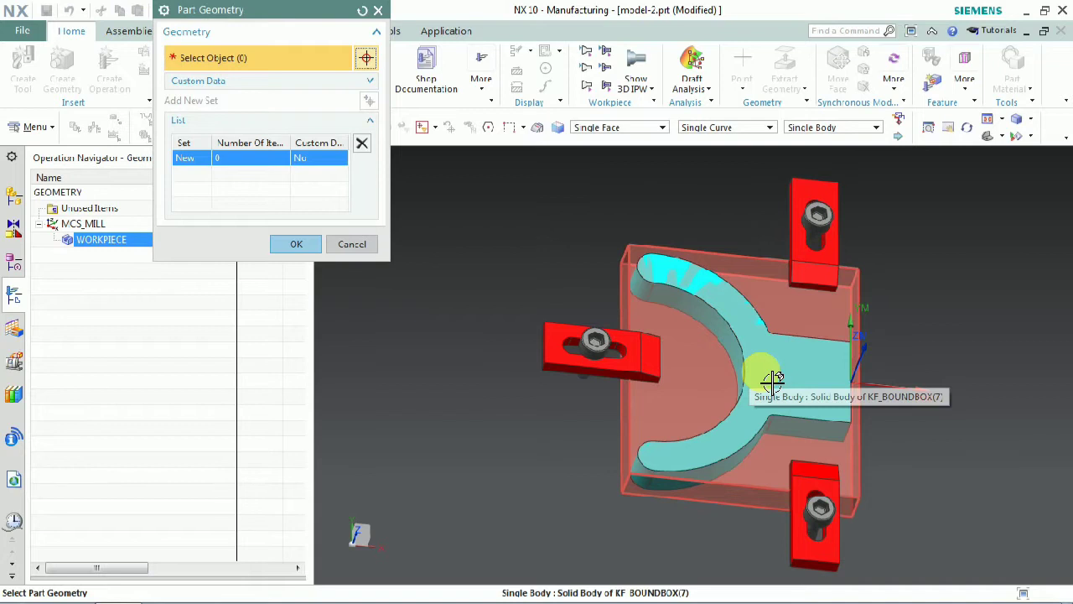
{"action": "left_click", "coordinate": [767, 378]}
{"action": "left_click", "coordinate": [835, 403]}
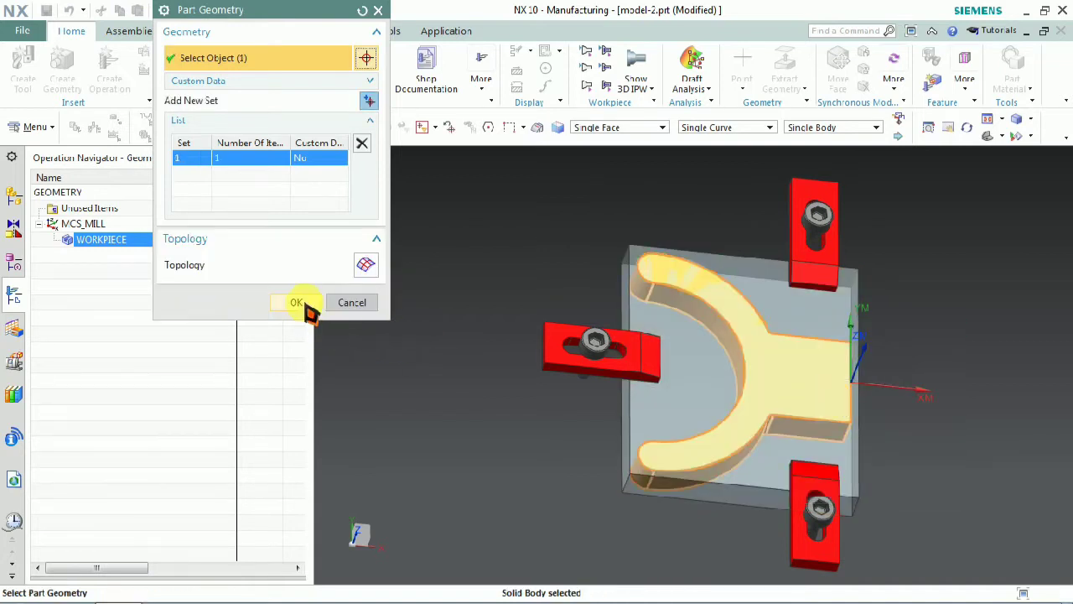
{"action": "left_click", "coordinate": [301, 303]}
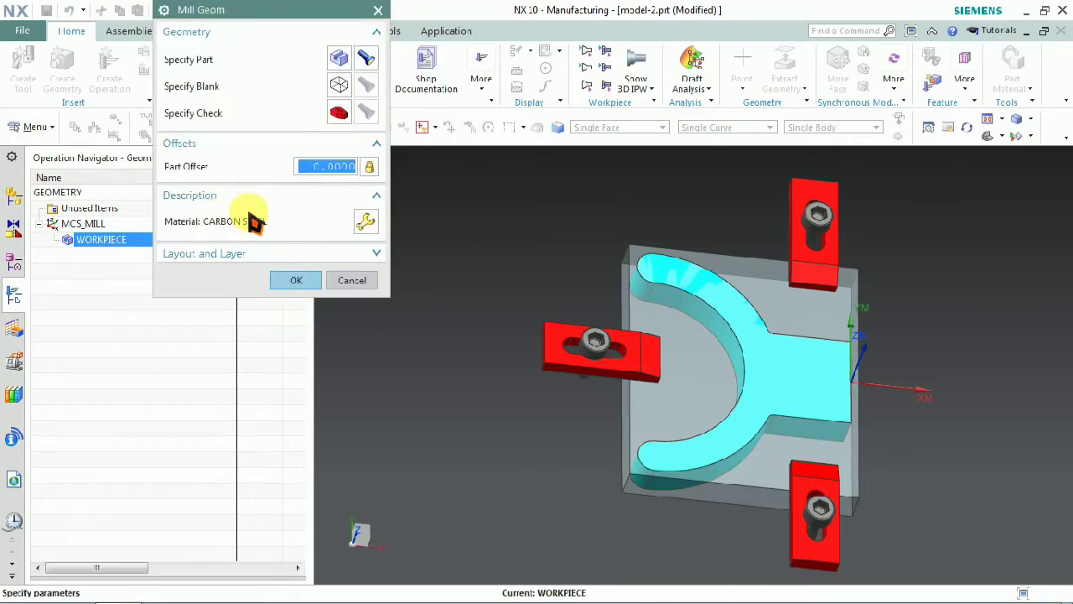
Assign the transparent bounding block as the blank geometry of WORKPIECE and accept the workpiece definition
{"action": "left_click", "coordinate": [344, 85]}
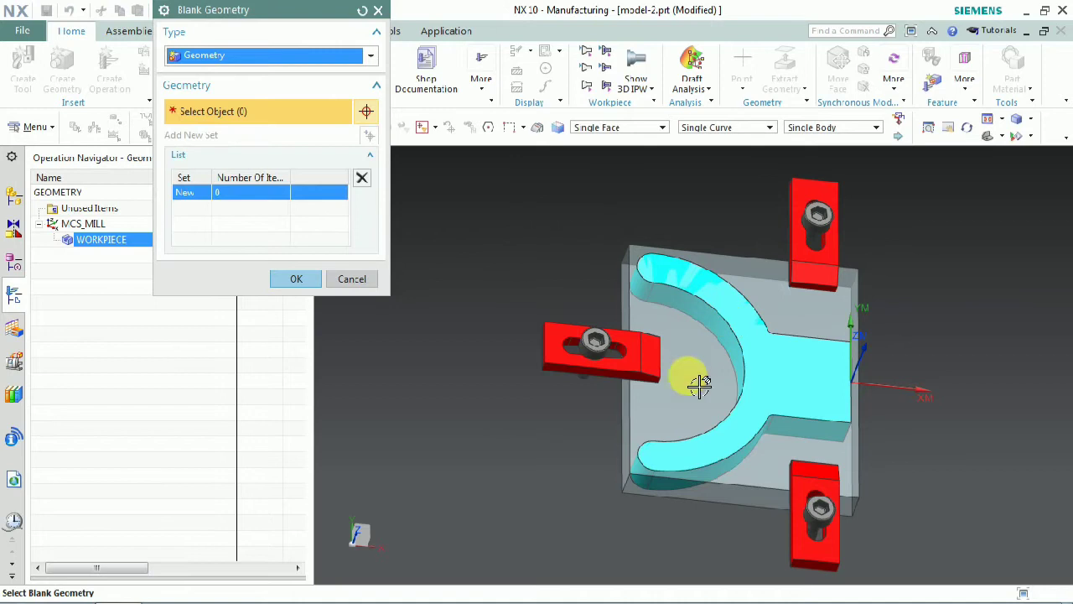
{"action": "left_click", "coordinate": [700, 387]}
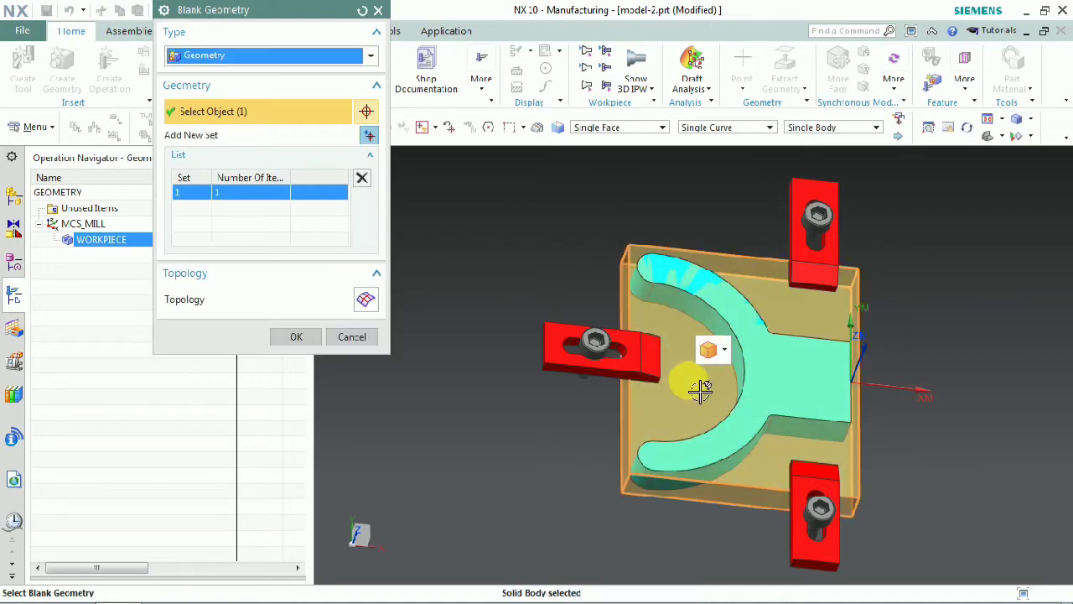
{"action": "left_click", "coordinate": [306, 336]}
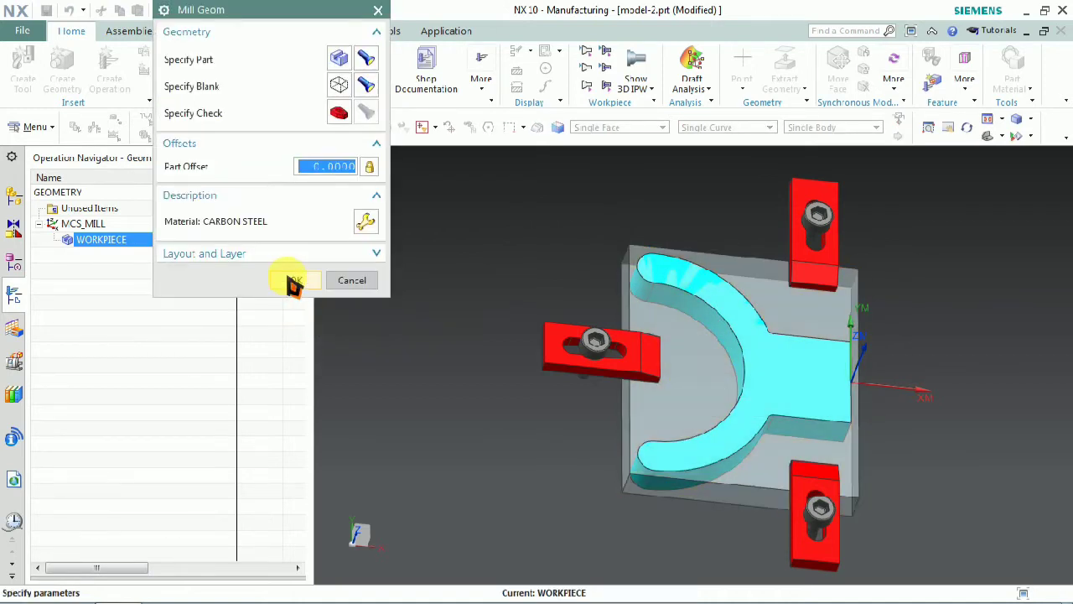
{"action": "left_click", "coordinate": [295, 280]}
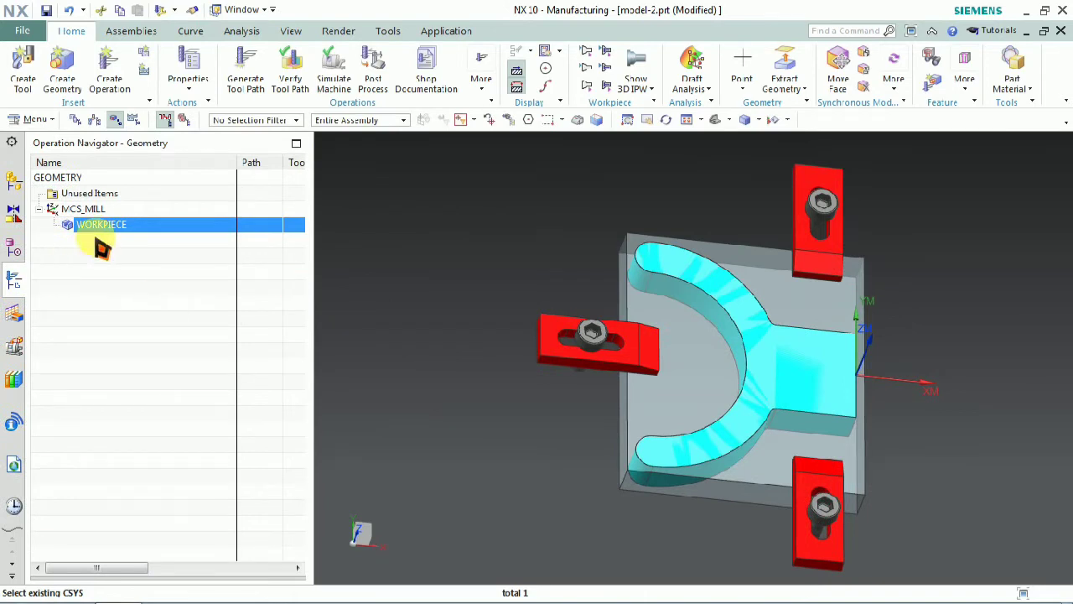
Insert a Cavity Mill operation of type mill_contour under WORKPIECE, named CAVITY_MILL
{"action": "right_click", "coordinate": [126, 231]}
{"action": "mouse_move", "coordinate": [208, 420]}
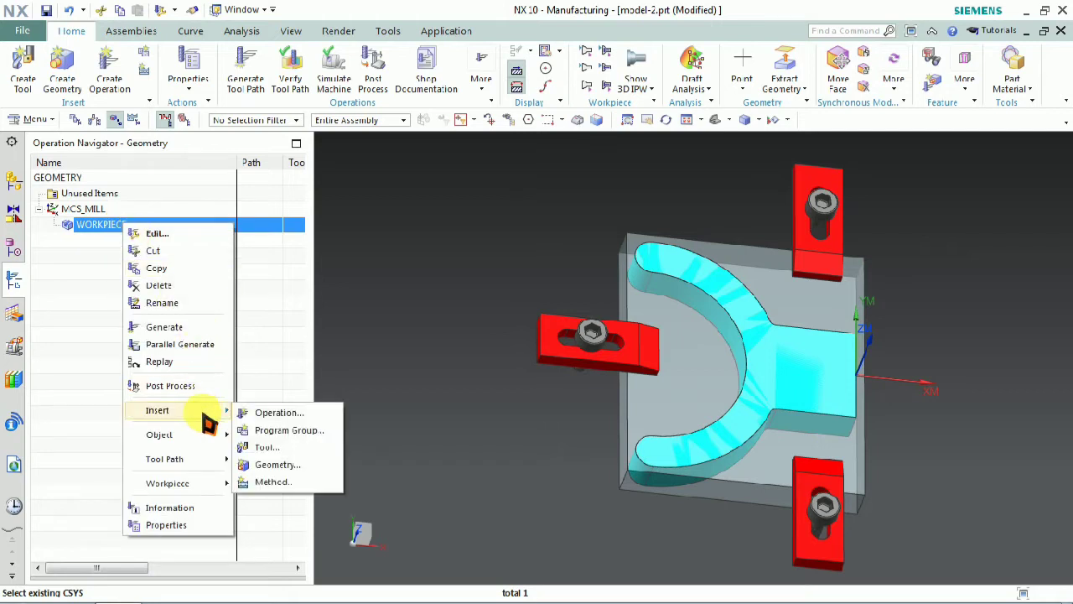
{"action": "left_click", "coordinate": [308, 412]}
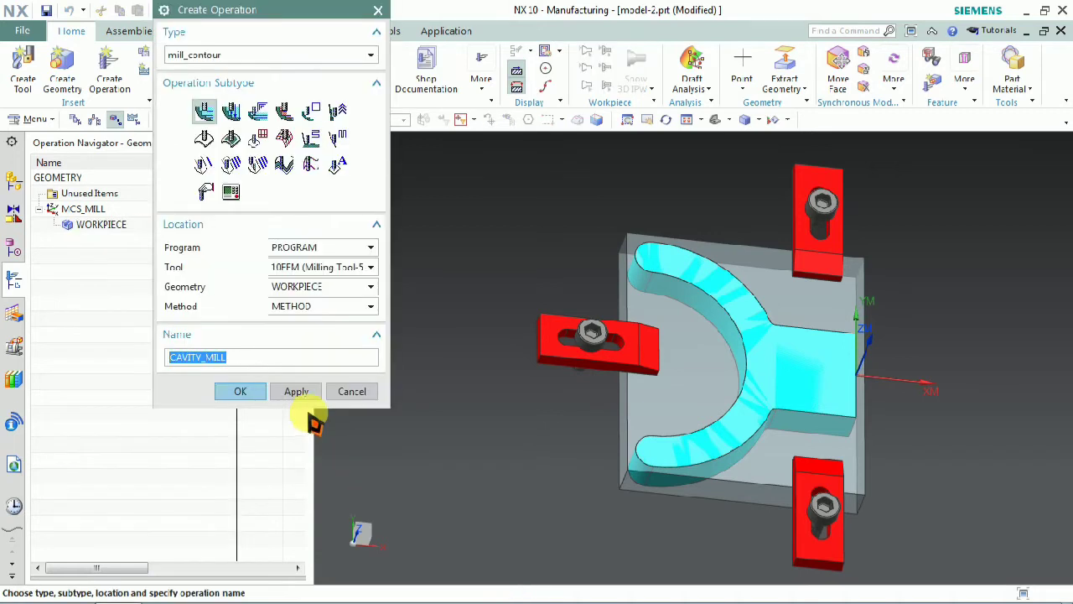
{"action": "left_click", "coordinate": [311, 54]}
{"action": "left_click", "coordinate": [310, 54]}
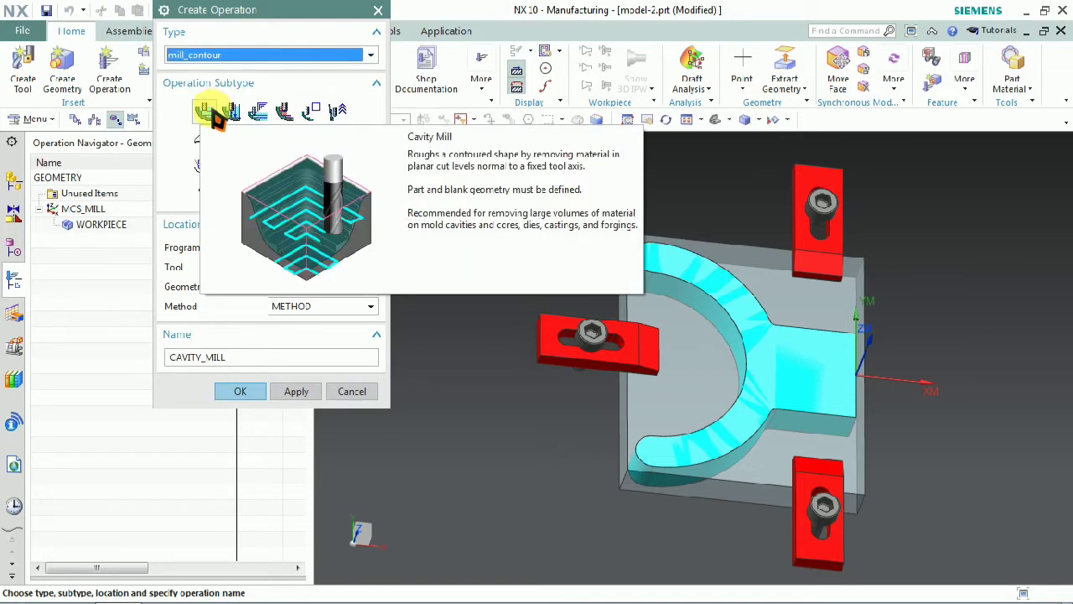
{"action": "left_click", "coordinate": [241, 392]}
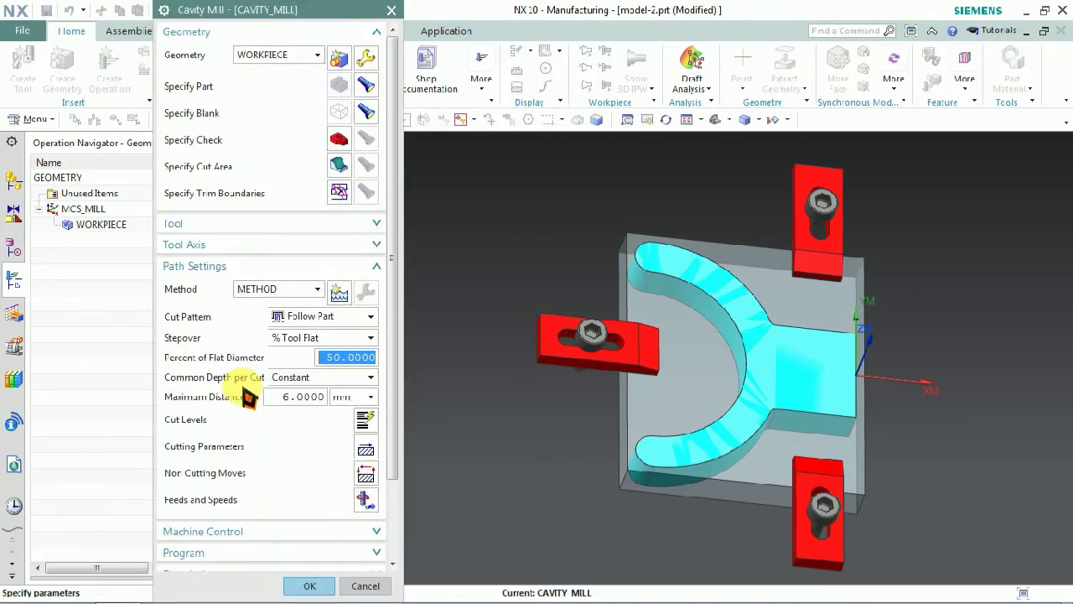
Assign the 12FEM milling tool to the cavity mill operation and set its cut pattern to Follow Periphery
{"action": "left_click", "coordinate": [274, 224]}
{"action": "left_click", "coordinate": [319, 246]}
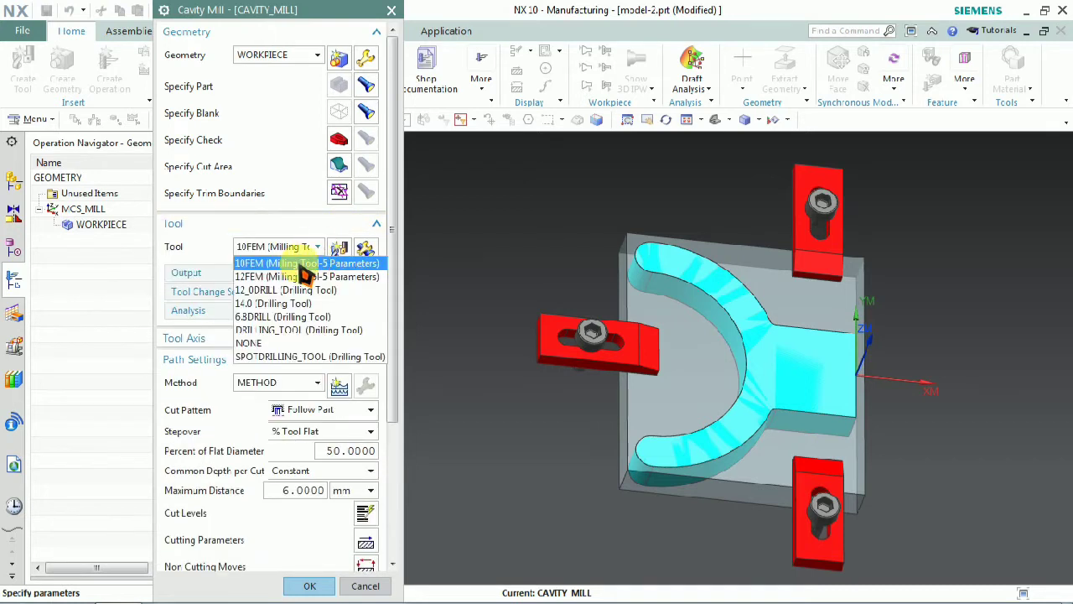
{"action": "left_click", "coordinate": [377, 276]}
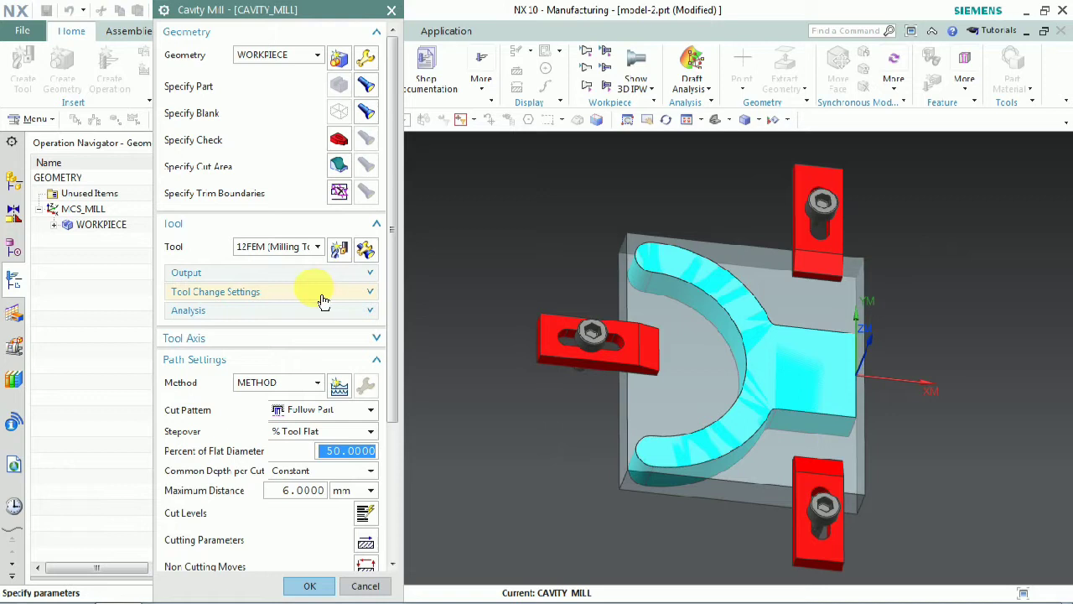
{"action": "scroll", "coordinate": [321, 298], "scroll_direction": "down", "scroll_amount": 3}
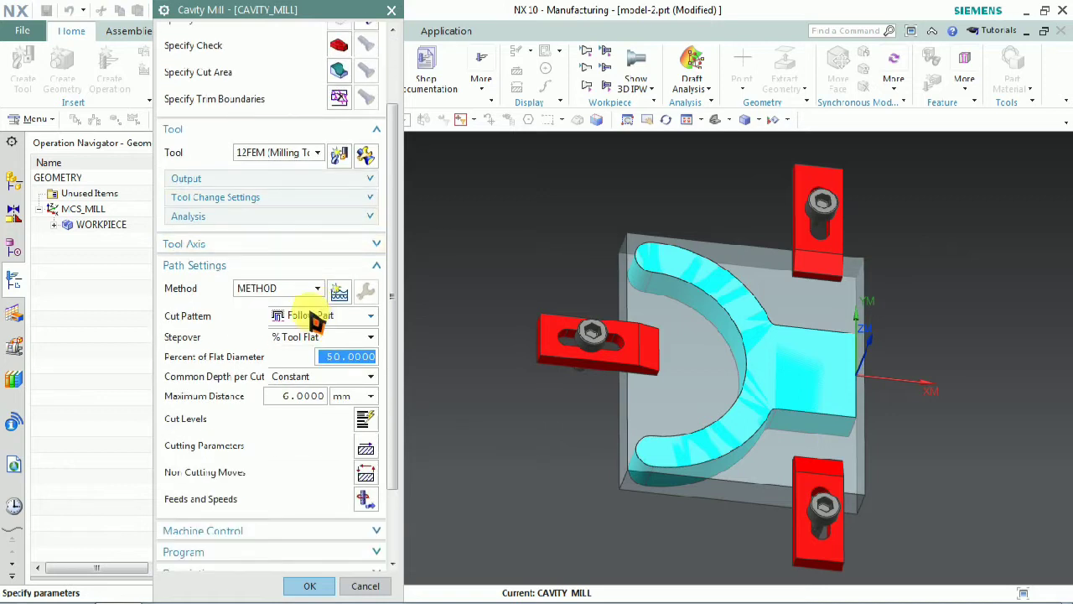
{"action": "left_click", "coordinate": [316, 319]}
{"action": "left_click", "coordinate": [321, 346]}
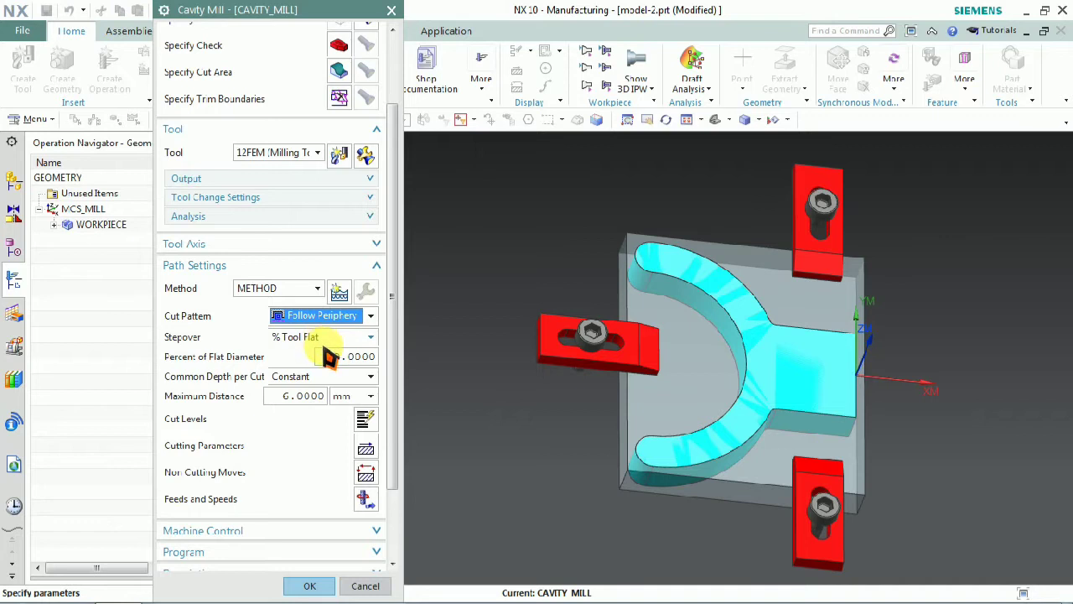
Generate the tool path for the cavity mill operation
{"action": "scroll", "coordinate": [325, 350], "scroll_direction": "down", "scroll_amount": 2}
{"action": "scroll", "coordinate": [327, 358], "scroll_direction": "down", "scroll_amount": 2}
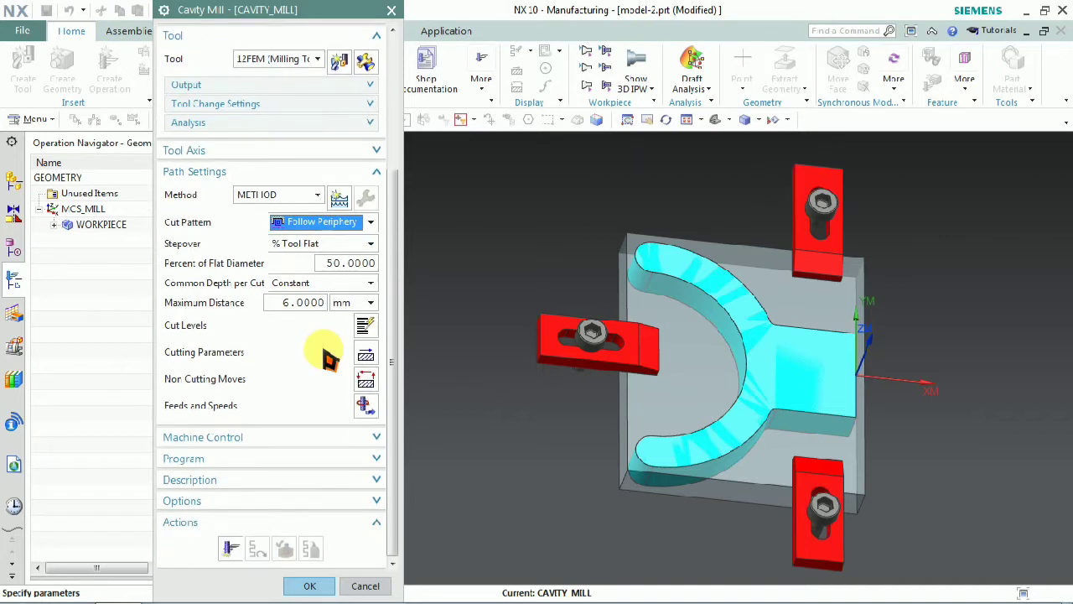
{"action": "left_click", "coordinate": [231, 548]}
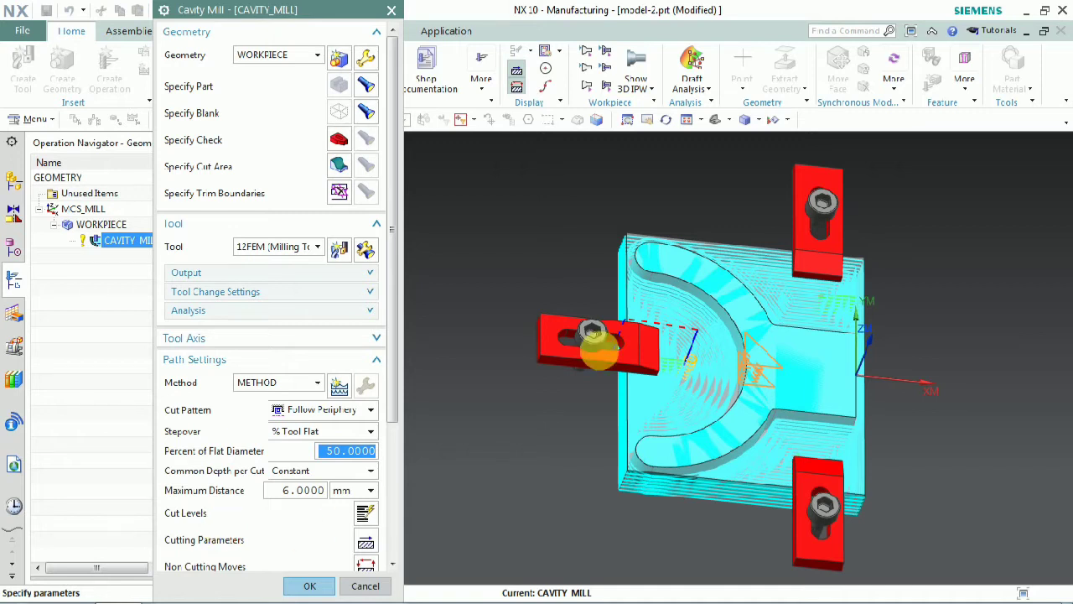
Verify the cavity mill tool path with a 3D Dynamic simulation at animation speed 3
{"action": "scroll", "coordinate": [637, 344], "scroll_direction": "up", "scroll_amount": 5}
{"action": "mouse_move", "coordinate": [695, 340]}
{"action": "middle_mouse_down"}
{"action": "mouse_move", "coordinate": [715, 299]}
{"action": "mouse_move", "coordinate": [710, 282]}
{"action": "mouse_move", "coordinate": [693, 310]}
{"action": "mouse_move", "coordinate": [713, 308]}
{"action": "mouse_move", "coordinate": [682, 292]}
{"action": "mouse_move", "coordinate": [747, 343]}
{"action": "mouse_move", "coordinate": [786, 336]}
{"action": "mouse_move", "coordinate": [779, 288]}
{"action": "mouse_move", "coordinate": [747, 355]}
{"action": "mouse_move", "coordinate": [714, 311]}
{"action": "mouse_move", "coordinate": [774, 311]}
{"action": "mouse_move", "coordinate": [816, 332]}
{"action": "mouse_move", "coordinate": [820, 318]}
{"action": "mouse_move", "coordinate": [699, 360]}
{"action": "middle_mouse_up"}
{"action": "scroll", "coordinate": [339, 523], "scroll_direction": "down", "scroll_amount": 3}
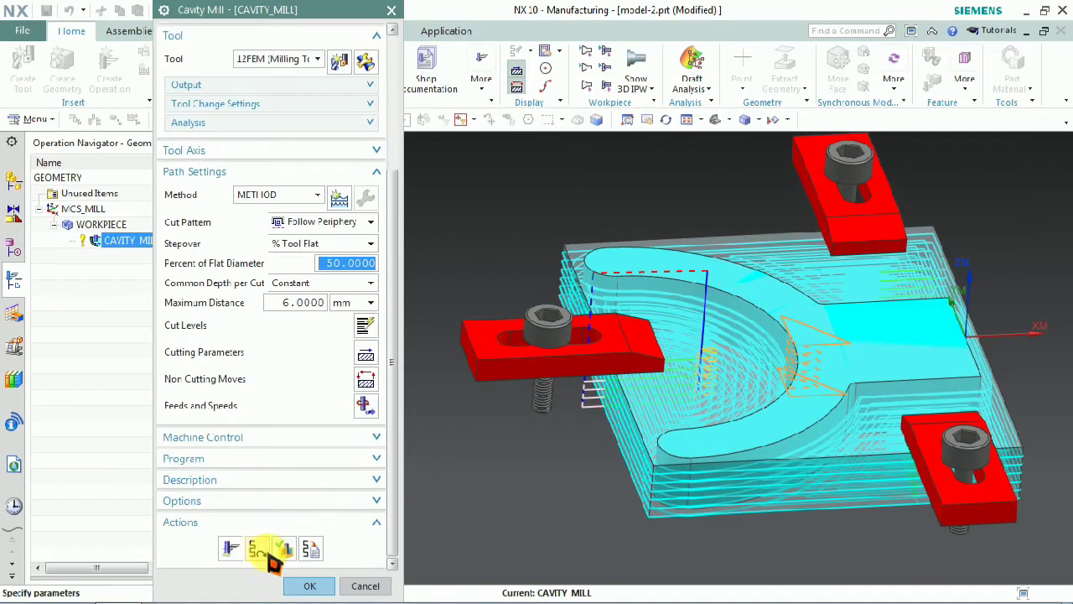
{"action": "left_click", "coordinate": [283, 549]}
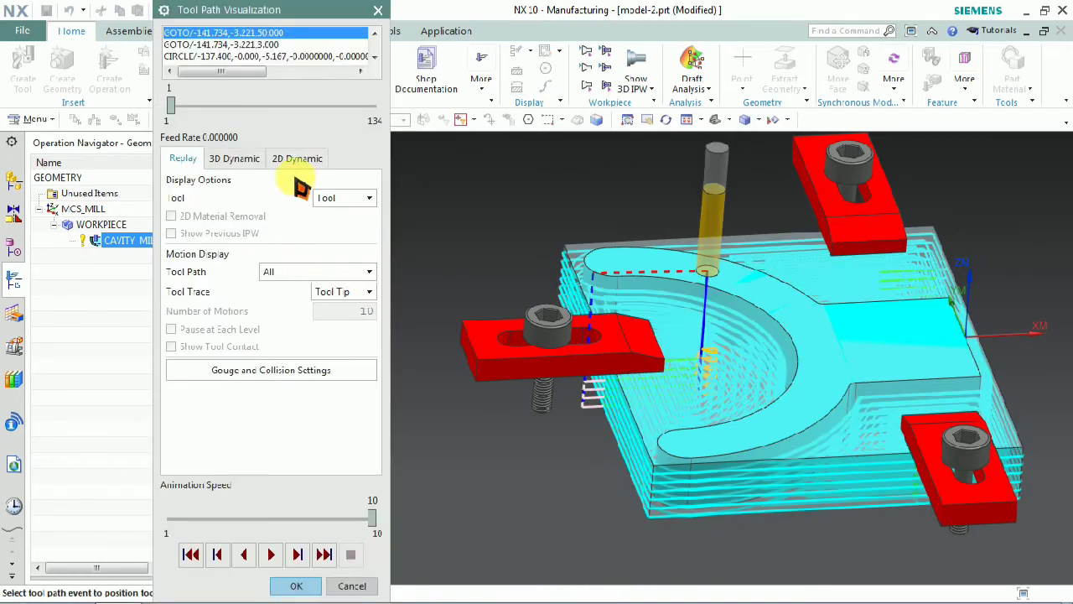
{"action": "left_click", "coordinate": [251, 162]}
{"action": "middle_click_drag", "start_coordinate": [712, 299], "coordinate": [702, 318]}
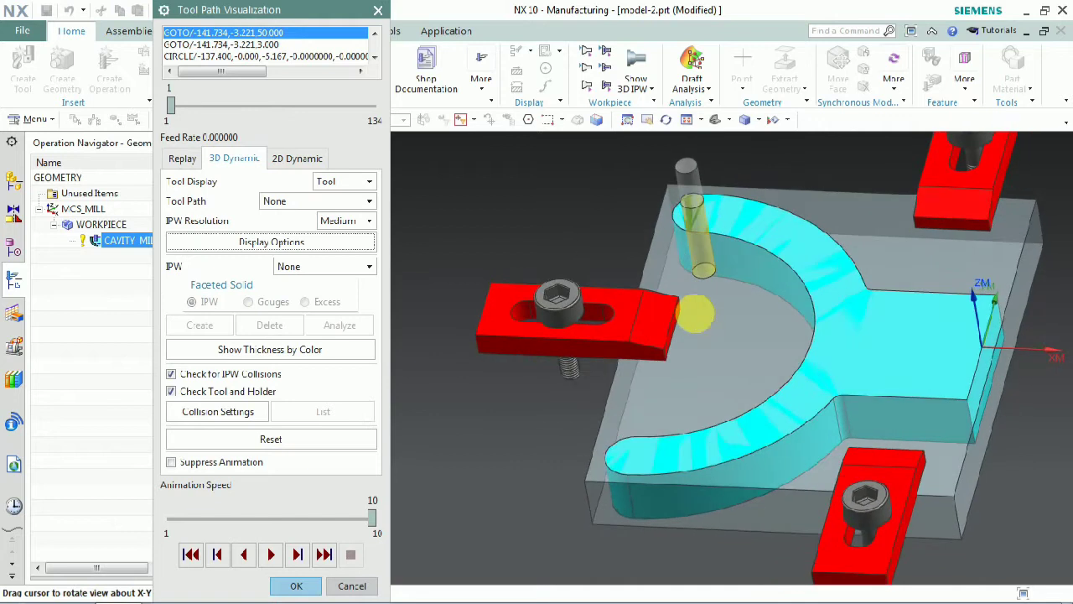
{"action": "left_click", "coordinate": [263, 523]}
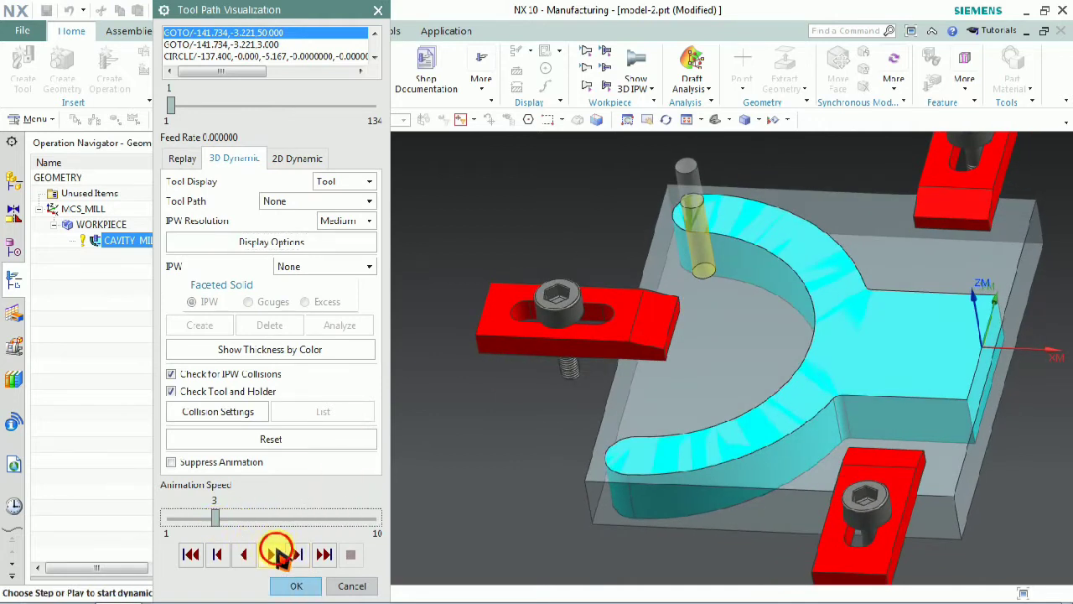
{"action": "left_click", "coordinate": [275, 554]}
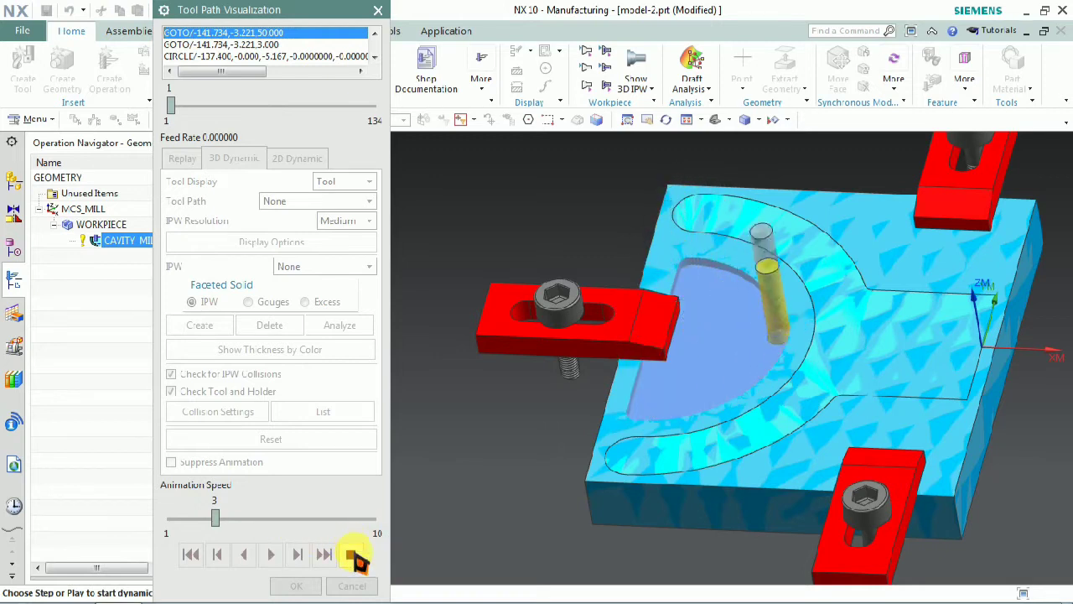
Stop the material removal simulation, close the tool path visualization and accept the CAVITY_MILL operation
{"action": "left_click", "coordinate": [354, 559]}
{"action": "mouse_move", "coordinate": [761, 373]}
{"action": "middle_mouse_down"}
{"action": "mouse_move", "coordinate": [780, 400]}
{"action": "mouse_move", "coordinate": [757, 364]}
{"action": "mouse_move", "coordinate": [764, 340]}
{"action": "mouse_move", "coordinate": [784, 354]}
{"action": "mouse_move", "coordinate": [779, 347]}
{"action": "mouse_move", "coordinate": [752, 379]}
{"action": "mouse_move", "coordinate": [769, 379]}
{"action": "mouse_move", "coordinate": [774, 355]}
{"action": "mouse_move", "coordinate": [763, 355]}
{"action": "mouse_move", "coordinate": [770, 370]}
{"action": "middle_mouse_up"}
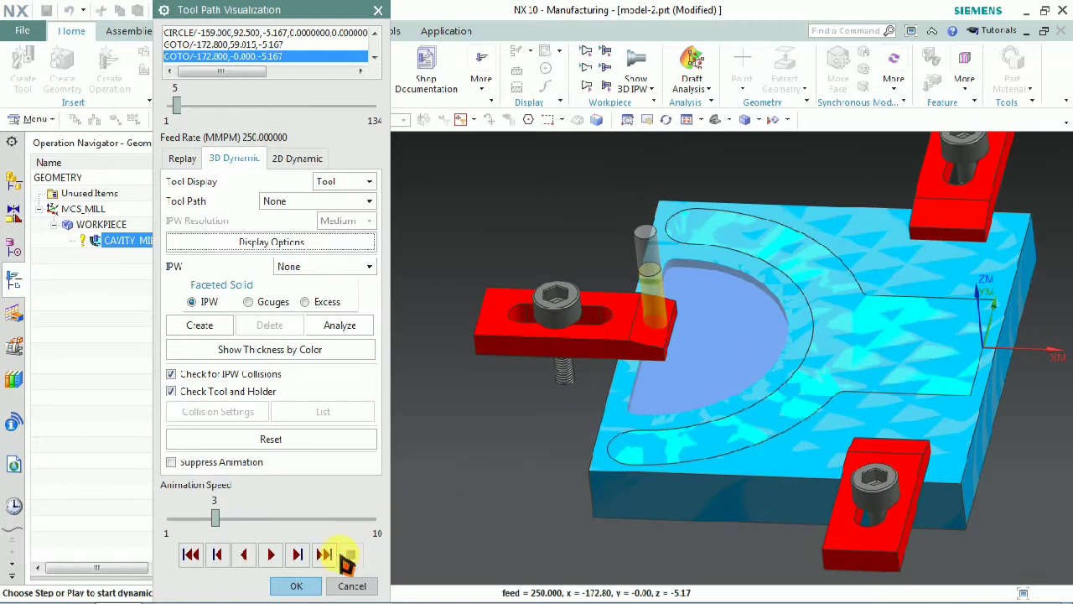
{"action": "left_click", "coordinate": [316, 585]}
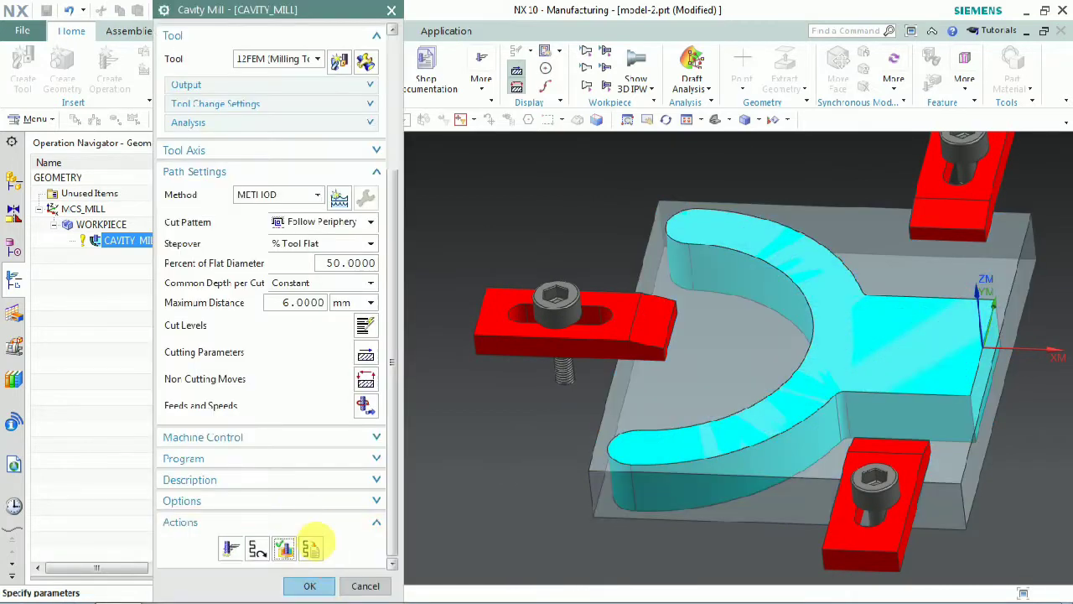
{"action": "left_click", "coordinate": [309, 585]}
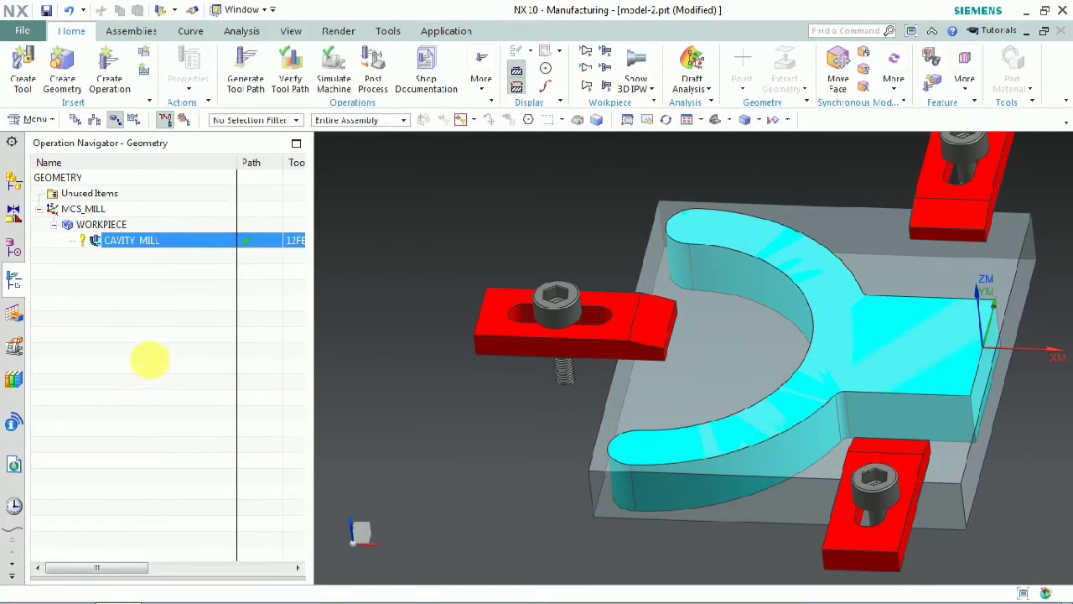
Display the CAVITY_MILL tool path and examine how it runs around the red clamps
{"action": "left_click", "coordinate": [134, 240]}
{"action": "middle_click_drag", "start_coordinate": [661, 285], "coordinate": [757, 379]}
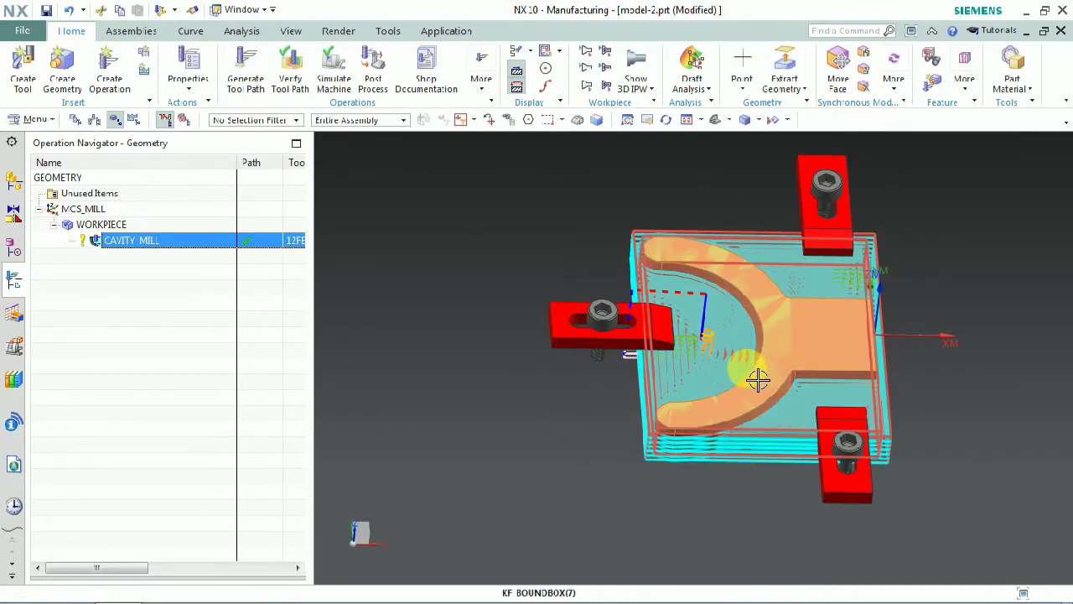
Open the CAVITY_MILL operation for editing and replay its tool path to view it beside the clamps
{"action": "double_click", "coordinate": [156, 243]}
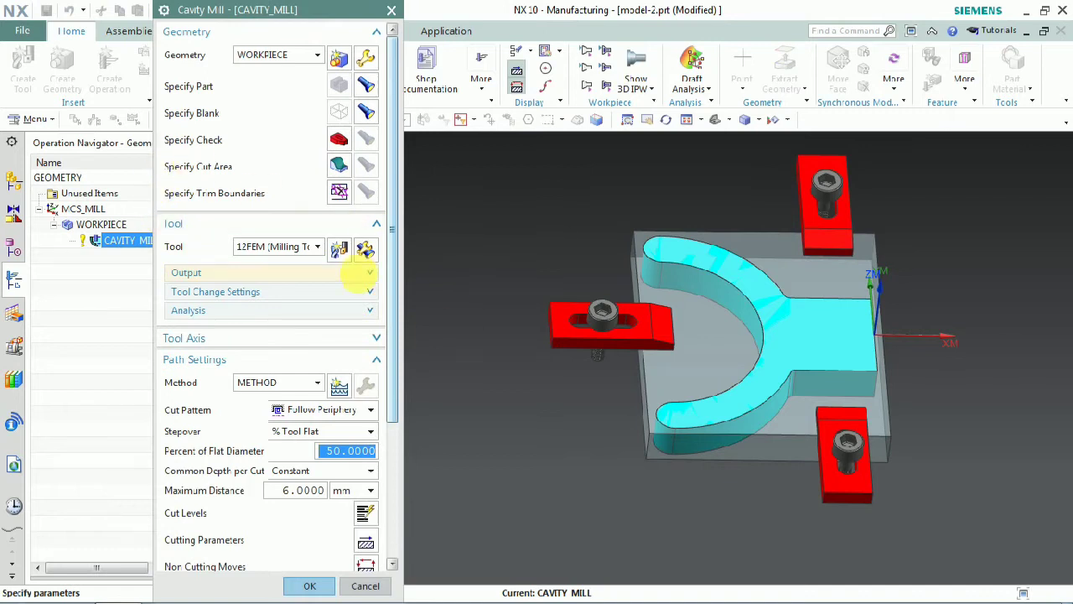
{"action": "scroll", "coordinate": [298, 490], "scroll_direction": "down", "scroll_amount": 4}
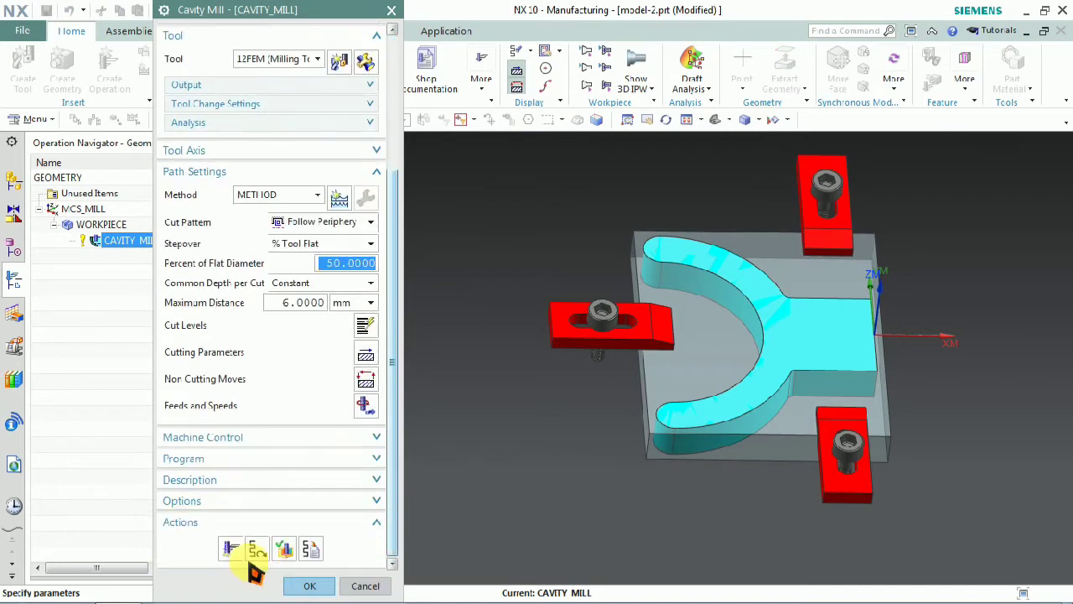
{"action": "left_click", "coordinate": [257, 549]}
{"action": "middle_click_drag", "start_coordinate": [558, 391], "coordinate": [623, 196]}
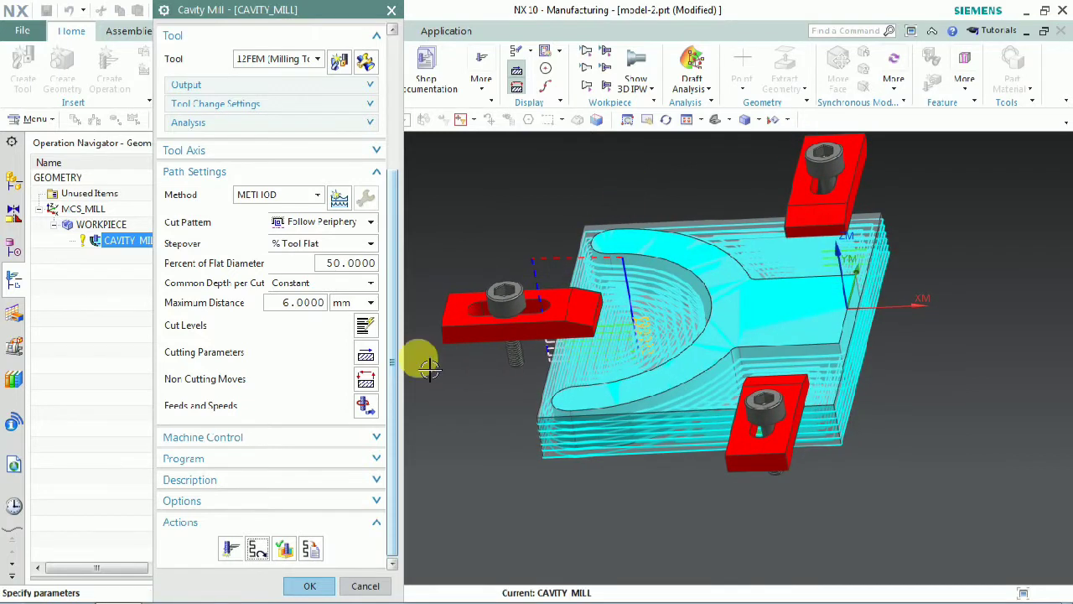
Specify the three red clamps and their bolts as the check geometry of the cavity mill operation
{"action": "scroll", "coordinate": [332, 365], "scroll_direction": "up", "scroll_amount": 5}
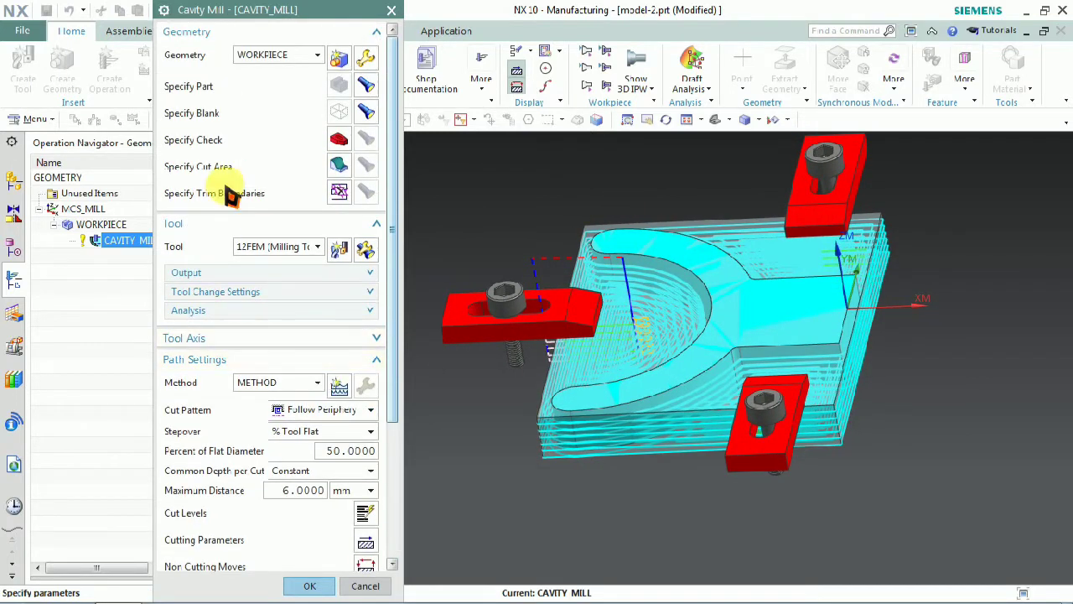
{"action": "left_click", "coordinate": [347, 148]}
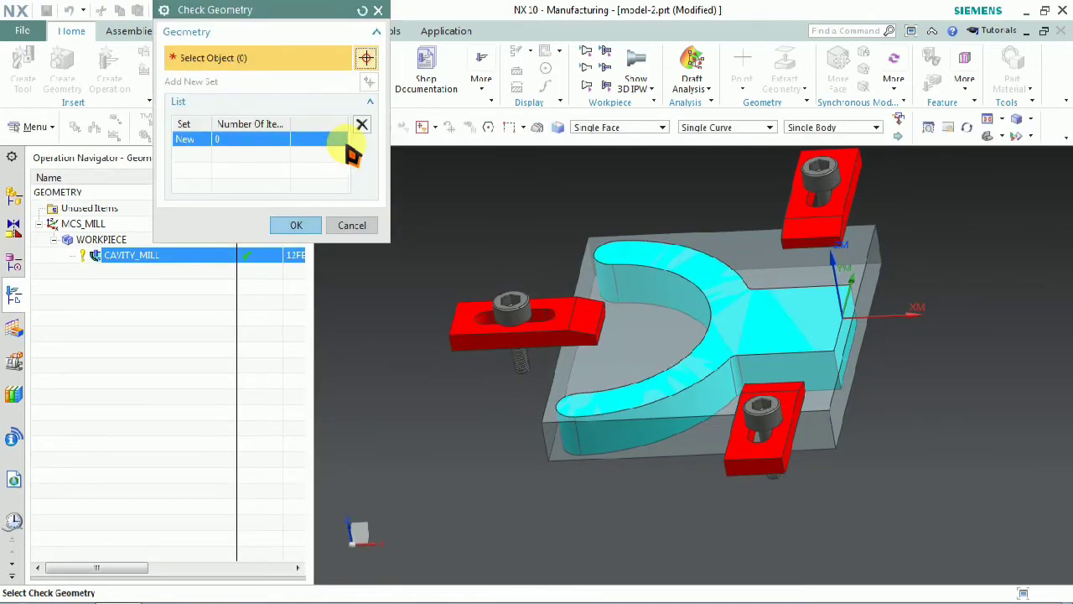
{"action": "left_click", "coordinate": [820, 176]}
{"action": "left_click", "coordinate": [860, 186]}
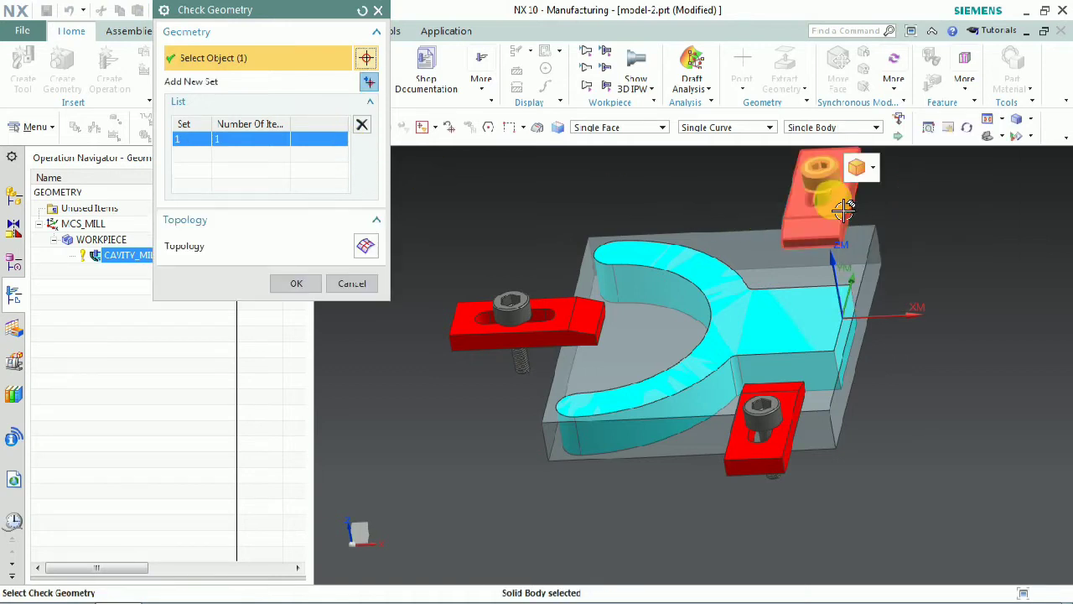
{"action": "left_click", "coordinate": [562, 312]}
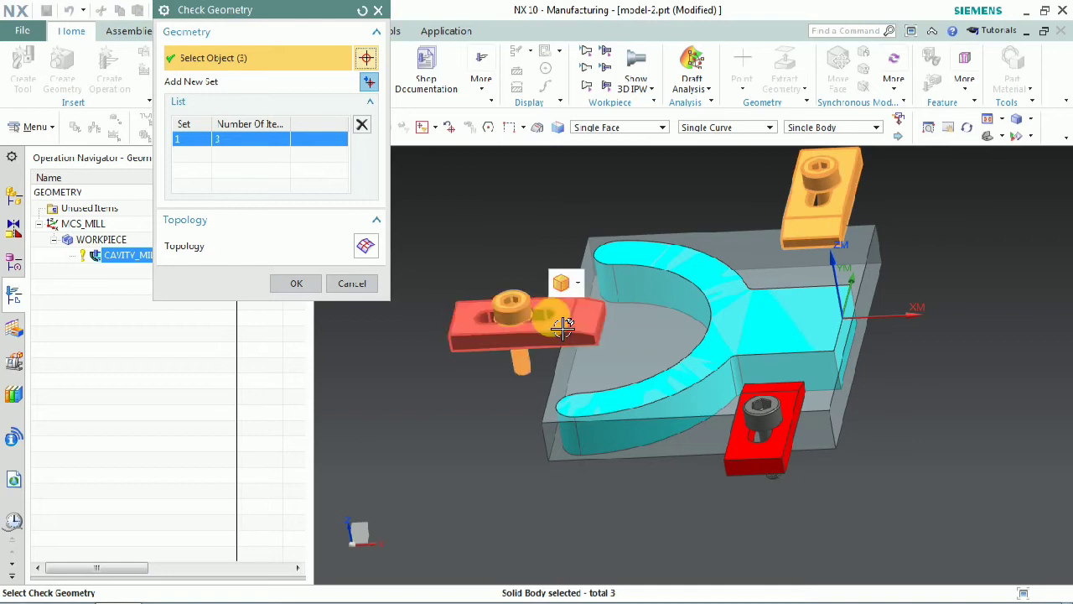
{"action": "left_click", "coordinate": [775, 411]}
{"action": "left_click", "coordinate": [763, 457]}
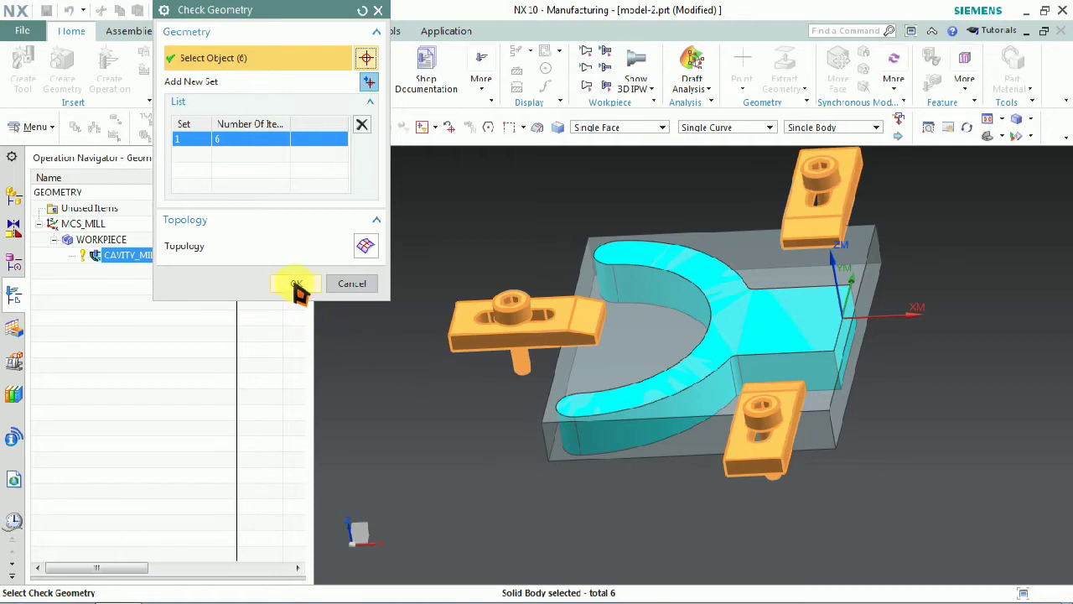
{"action": "middle_click_drag", "start_coordinate": [598, 427], "coordinate": [630, 386]}
{"action": "left_click", "coordinate": [322, 283]}
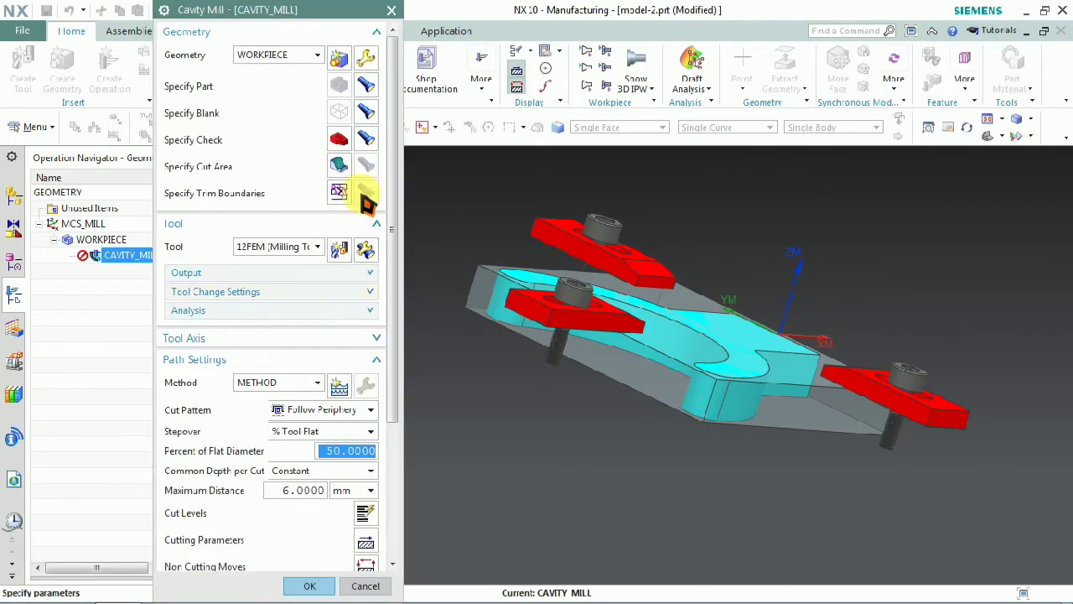
Display the check, part and blank geometry and regenerate the cavity mill tool path
{"action": "middle_click_drag", "start_coordinate": [579, 284], "coordinate": [507, 312]}
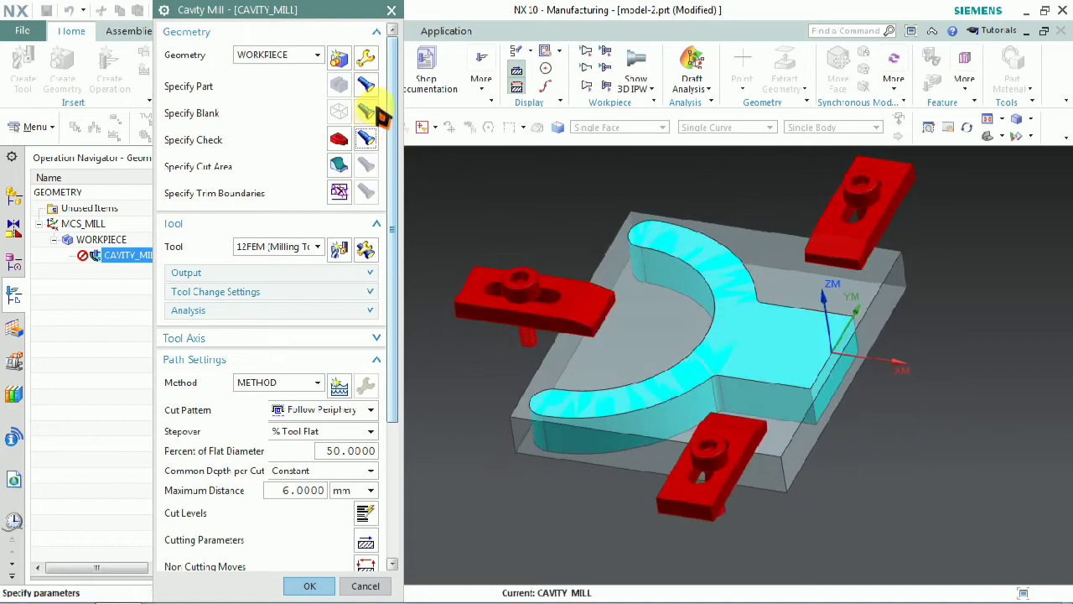
{"action": "left_click", "coordinate": [369, 87]}
{"action": "left_click", "coordinate": [366, 114]}
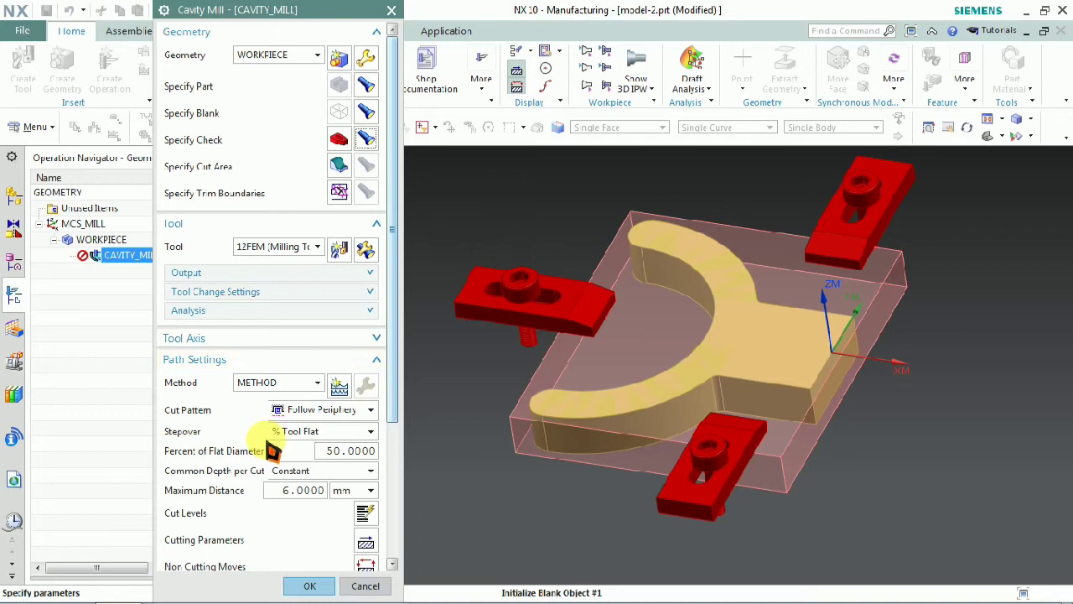
{"action": "scroll", "coordinate": [268, 448], "scroll_direction": "down", "scroll_amount": 5}
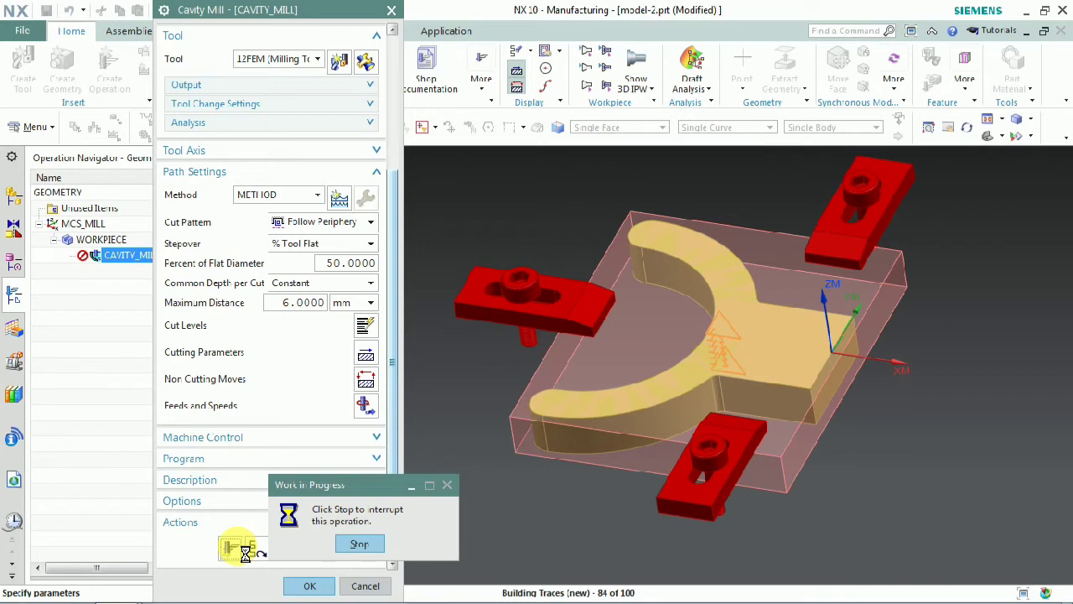
{"action": "left_click", "coordinate": [310, 587]}
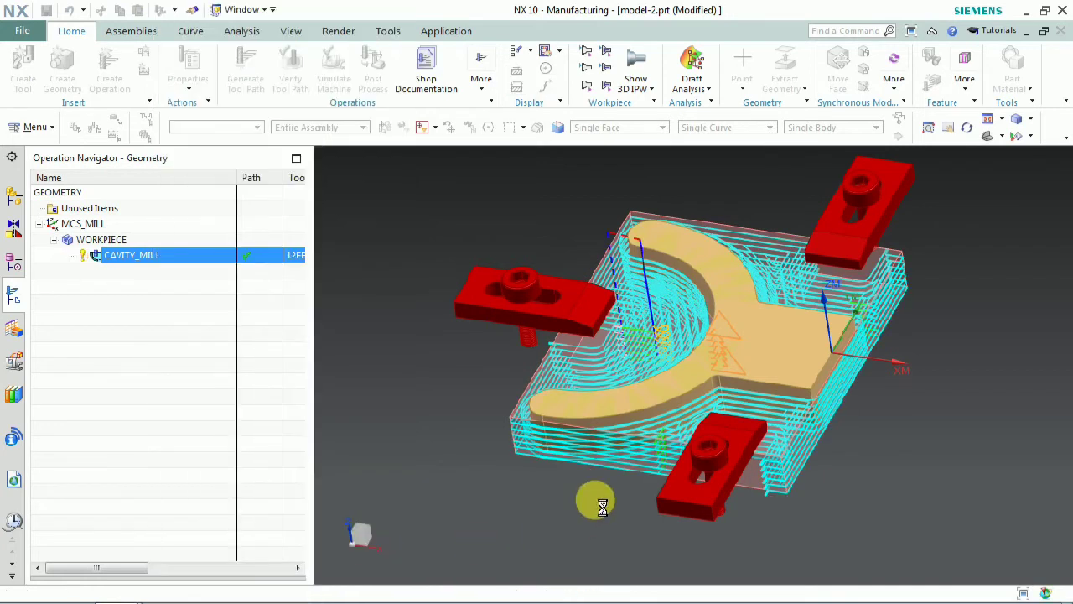
Examine up close how the regenerated tool path runs around each of the clamps
{"action": "middle_click_drag", "start_coordinate": [617, 367], "coordinate": [652, 434]}
{"action": "scroll", "coordinate": [613, 401], "scroll_direction": "up", "scroll_amount": 5}
{"action": "scroll", "coordinate": [526, 410], "scroll_direction": "down", "scroll_amount": 5}
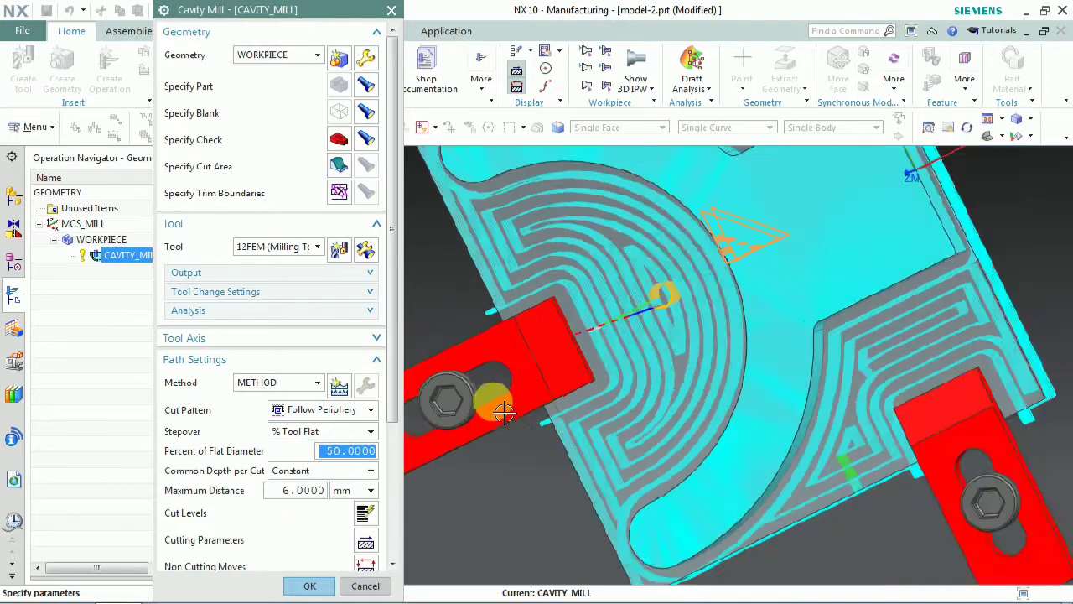
{"action": "scroll", "coordinate": [781, 450], "scroll_direction": "up", "scroll_amount": 5}
{"action": "middle_click_drag", "start_coordinate": [779, 416], "coordinate": [702, 472]}
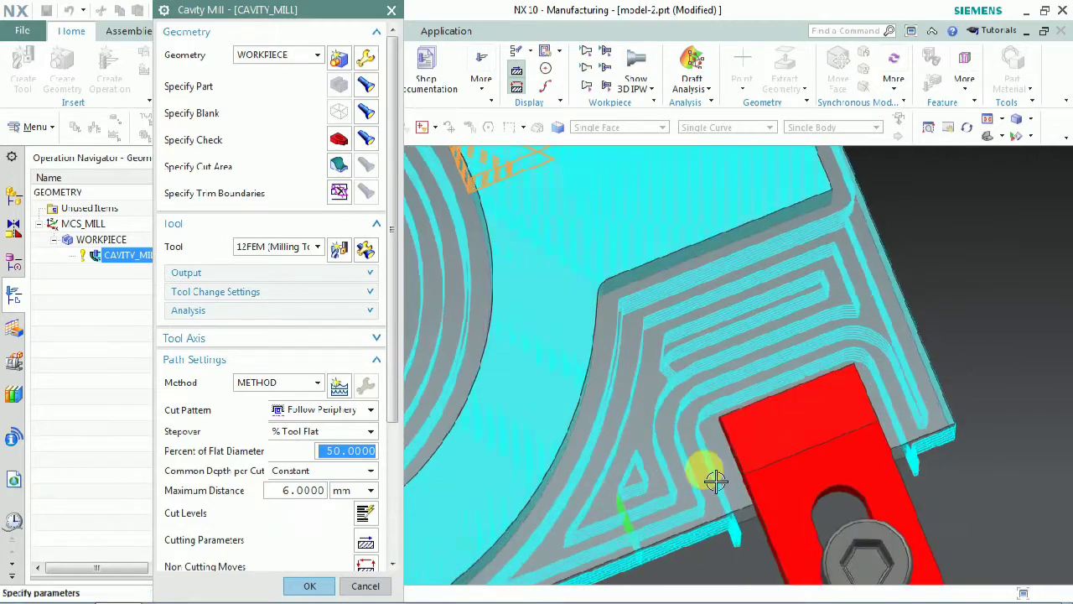
{"action": "scroll", "coordinate": [709, 412], "scroll_direction": "down", "scroll_amount": 5}
{"action": "scroll", "coordinate": [693, 409], "scroll_direction": "up", "scroll_amount": 3}
{"action": "scroll", "coordinate": [693, 409], "scroll_direction": "up", "scroll_amount": 4}
{"action": "middle_click_drag", "start_coordinate": [705, 411], "coordinate": [696, 376]}
{"action": "scroll", "coordinate": [696, 377], "scroll_direction": "down", "scroll_amount": 5}
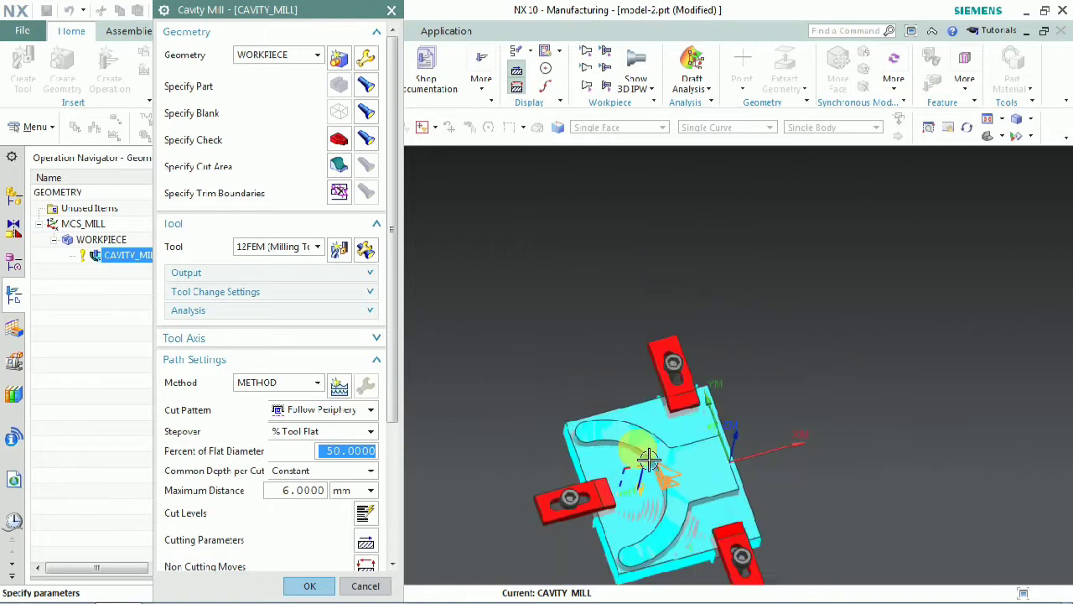
{"action": "scroll", "coordinate": [629, 450], "scroll_direction": "up", "scroll_amount": 5}
{"action": "scroll", "coordinate": [416, 431], "scroll_direction": "down", "scroll_amount": 3}
Verify the regenerated tool path with a 2D Dynamic simulation at animation speed 4
{"action": "scroll", "coordinate": [280, 532], "scroll_direction": "down", "scroll_amount": 6}
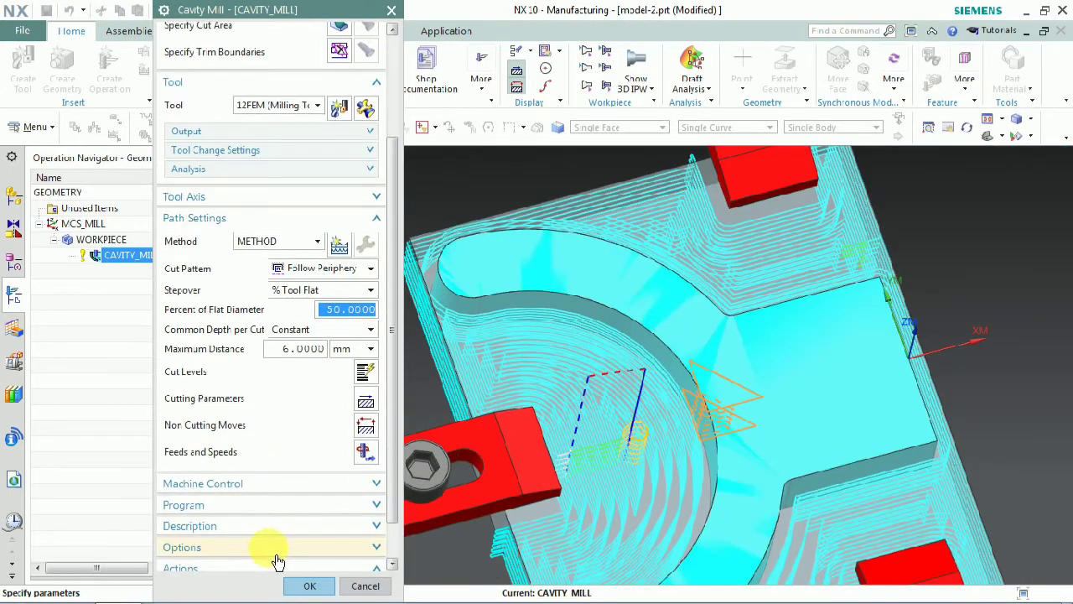
{"action": "scroll", "coordinate": [663, 380], "scroll_direction": "down", "scroll_amount": 3}
{"action": "middle_click_drag", "start_coordinate": [757, 371], "coordinate": [691, 465]}
{"action": "scroll", "coordinate": [665, 503], "scroll_direction": "up", "scroll_amount": 5}
{"action": "left_click", "coordinate": [286, 549]}
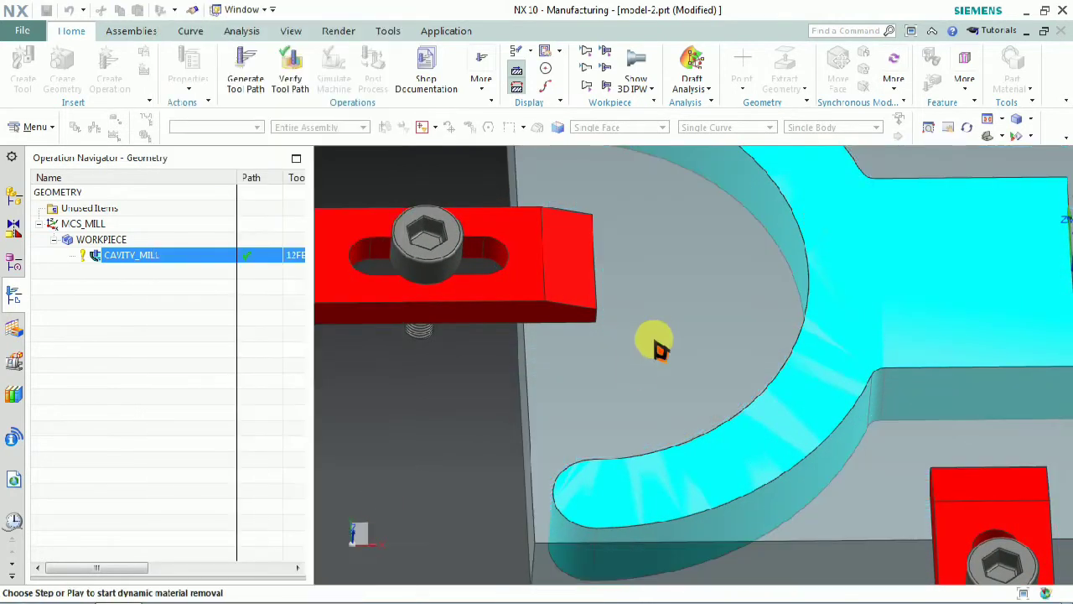
{"action": "left_click", "coordinate": [299, 158]}
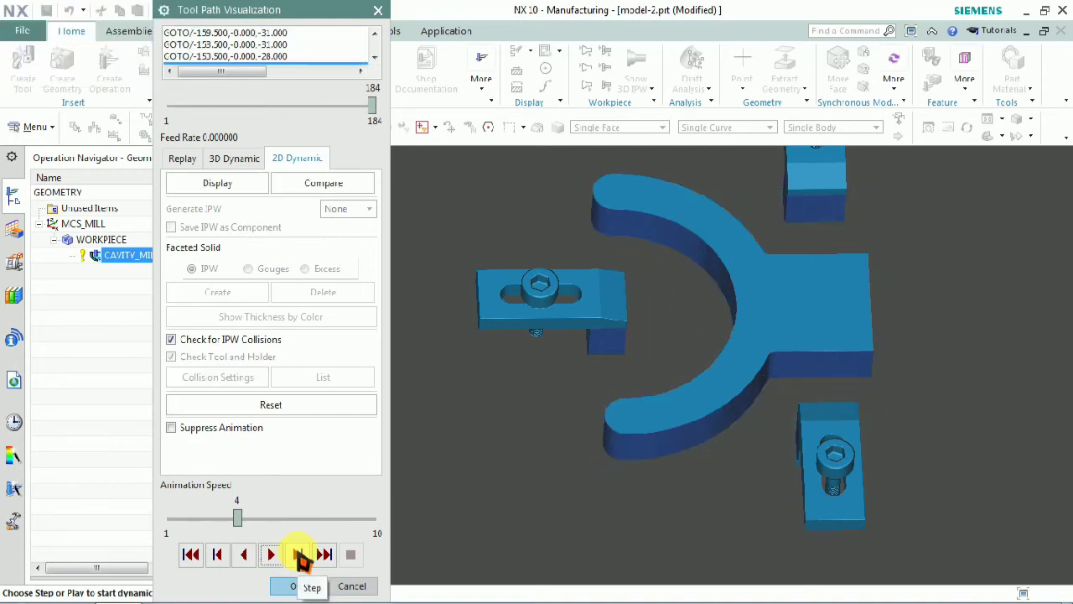
Replay the 2D Dynamic simulation from the start and stop it partway
{"action": "left_click", "coordinate": [229, 161]}
{"action": "left_click", "coordinate": [297, 159]}
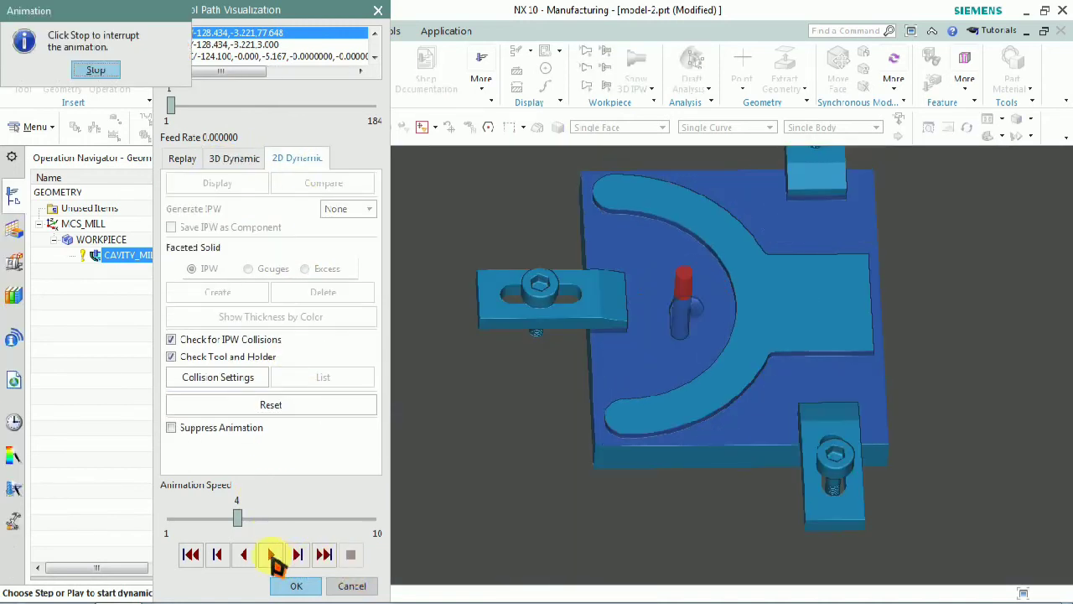
{"action": "left_click", "coordinate": [97, 70]}
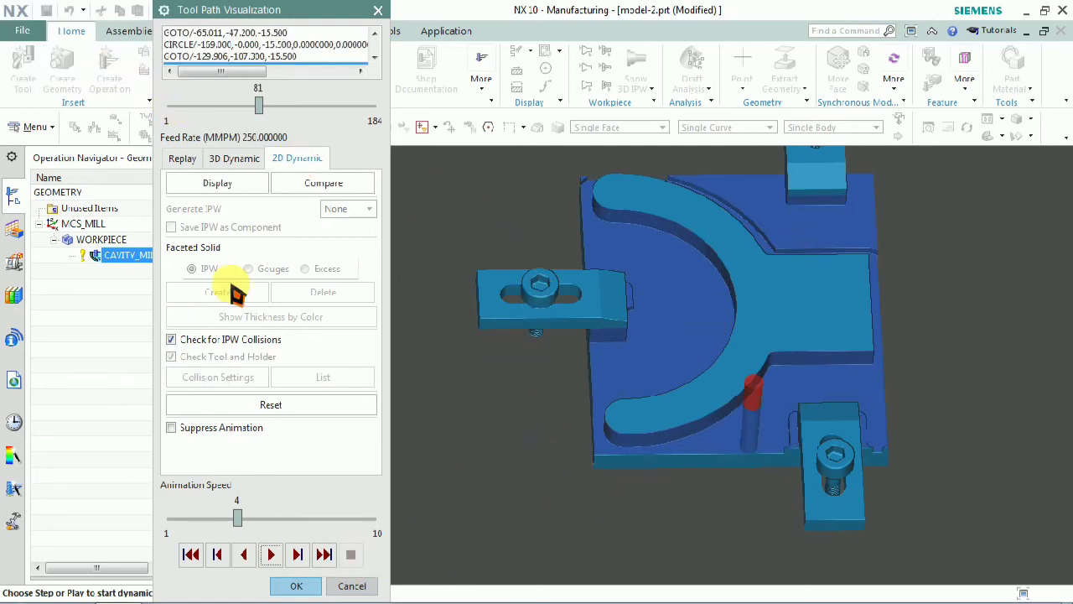
Return to the 3D Dynamic view, close the tool path visualization and accept the CAVITY_MILL operation
{"action": "left_click", "coordinate": [220, 160]}
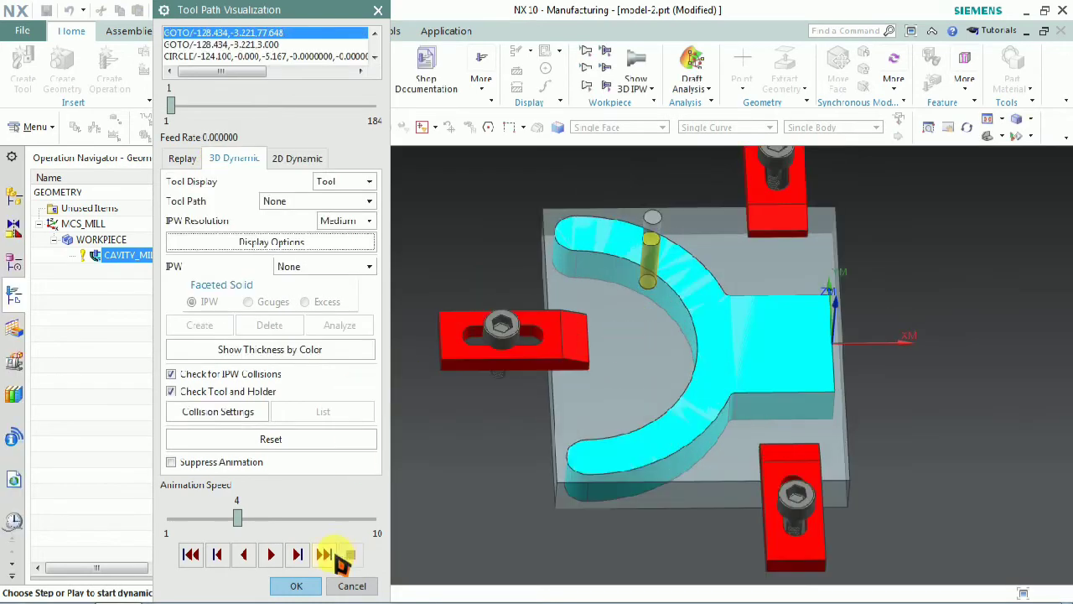
{"action": "left_click", "coordinate": [296, 585]}
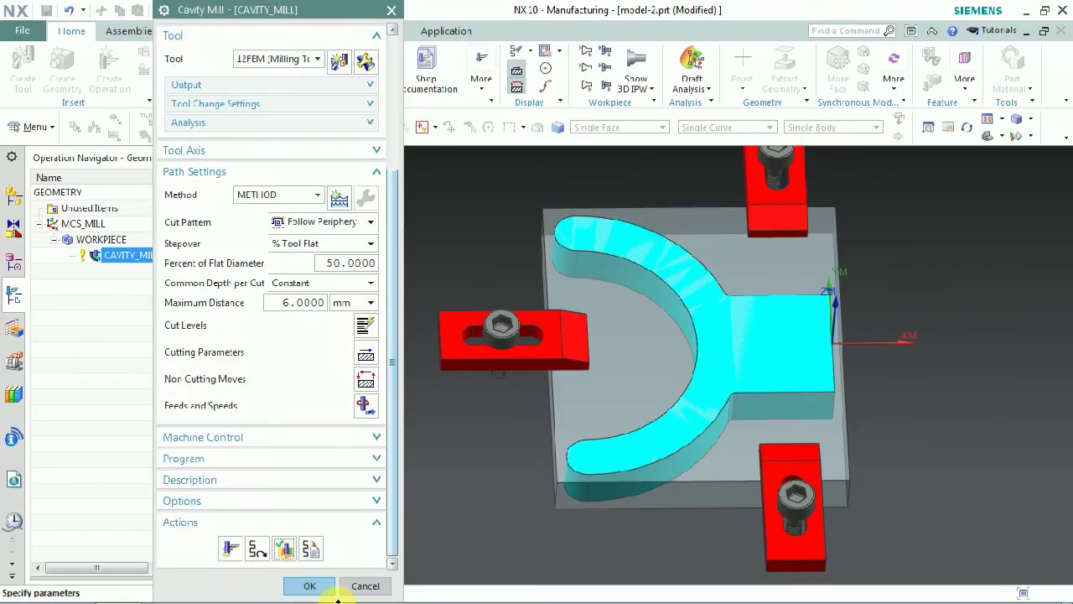
{"action": "left_click", "coordinate": [312, 586]}
Display the accepted CAVITY_MILL tool path and examine its clearance around the clamps from several angles and from above
{"action": "left_click", "coordinate": [172, 241]}
{"action": "middle_click_drag", "start_coordinate": [687, 311], "coordinate": [715, 338]}
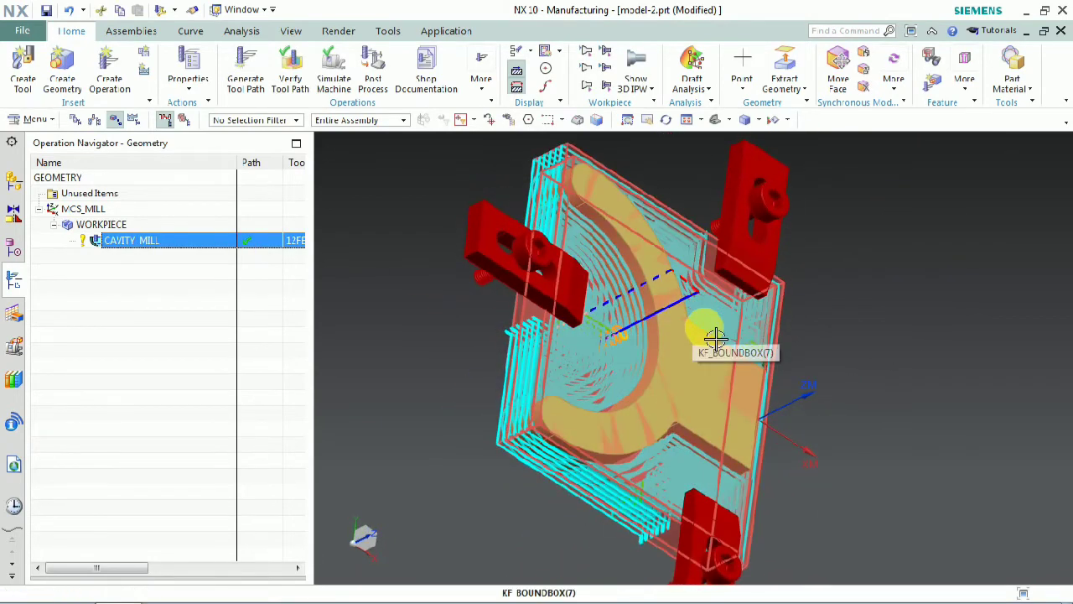
{"action": "middle_click_drag", "start_coordinate": [804, 270], "coordinate": [789, 514]}
{"action": "scroll", "coordinate": [788, 514], "scroll_direction": "up", "scroll_amount": 3}
{"action": "middle_click_drag", "start_coordinate": [652, 510], "coordinate": [674, 487]}
{"action": "scroll", "coordinate": [713, 444], "scroll_direction": "down", "scroll_amount": 4}
{"action": "middle_click_drag", "start_coordinate": [772, 412], "coordinate": [588, 336]}
{"action": "scroll", "coordinate": [579, 334], "scroll_direction": "up", "scroll_amount": 4}
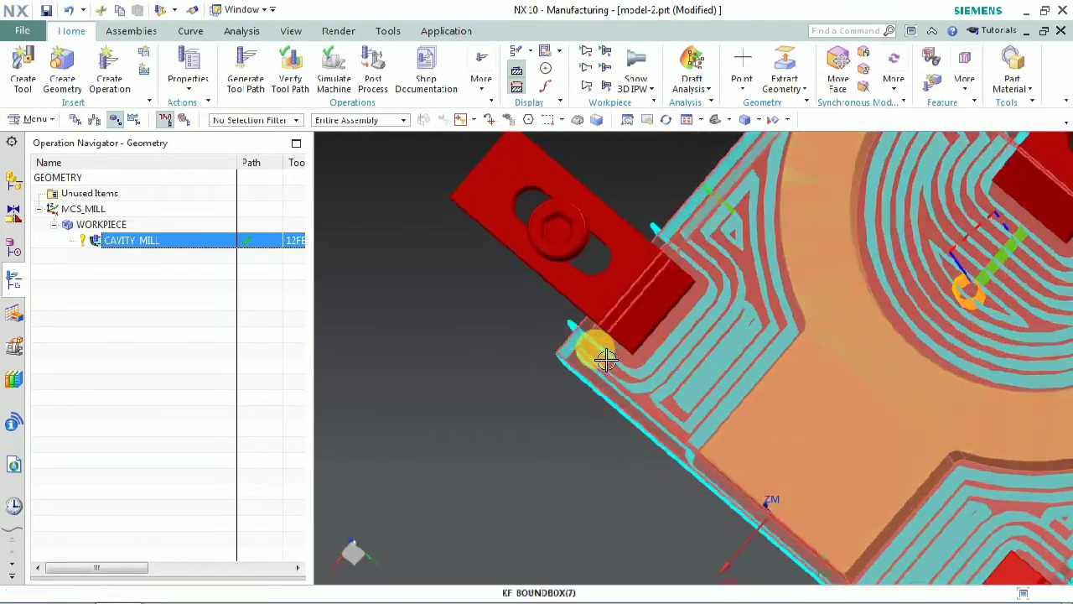
{"action": "scroll", "coordinate": [587, 411], "scroll_direction": "down", "scroll_amount": 4}
{"action": "middle_click_drag", "start_coordinate": [587, 411], "coordinate": [642, 377]}
{"action": "scroll", "coordinate": [537, 354], "scroll_direction": "up", "scroll_amount": 3}
{"action": "middle_click_drag", "start_coordinate": [537, 354], "coordinate": [832, 310]}
{"action": "middle_click_drag", "start_coordinate": [797, 227], "coordinate": [766, 352]}
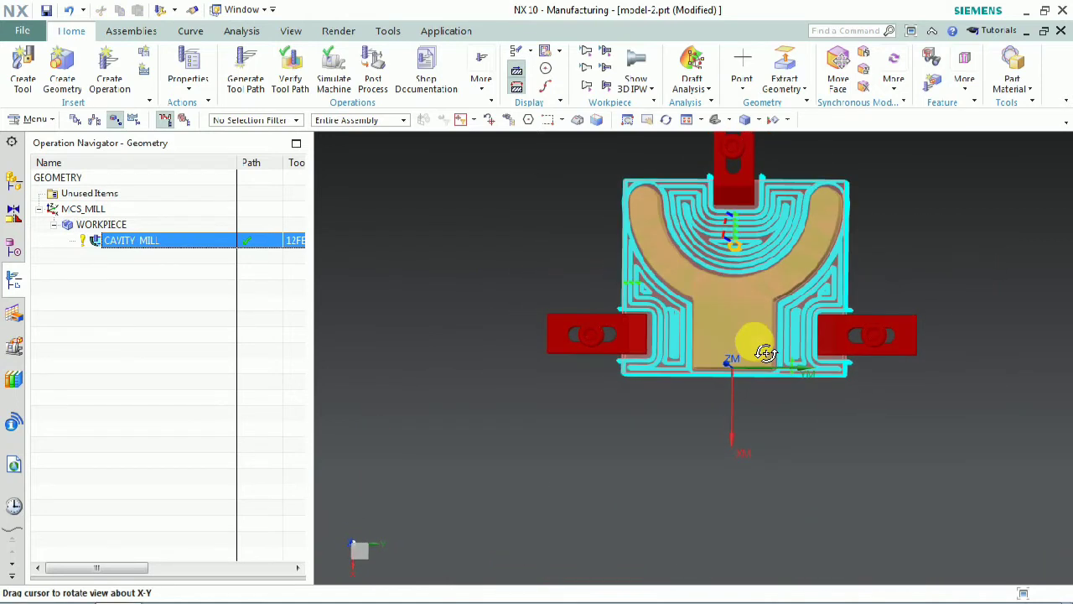